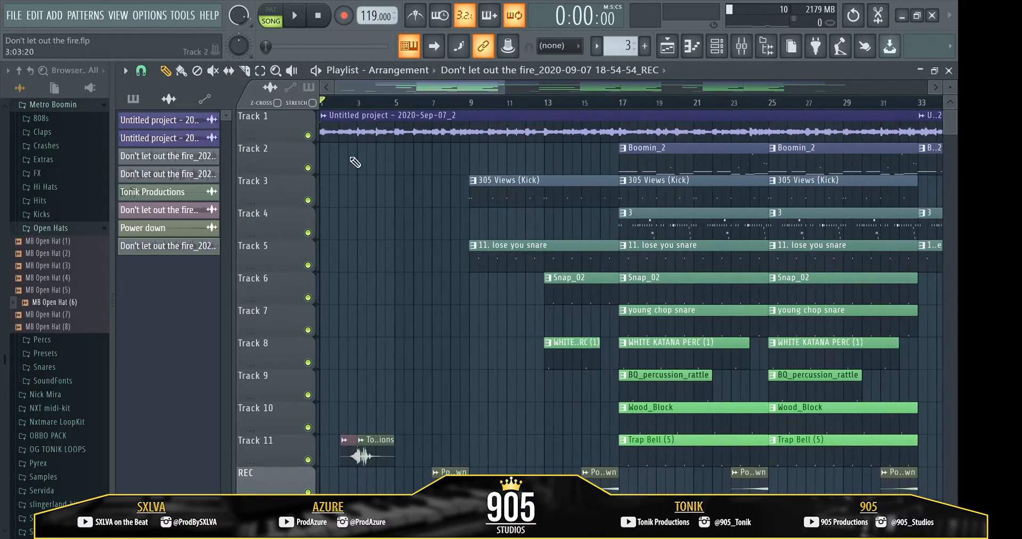
# Step: Review the channel settings and waveform of the audio clip on Track 1
pyautogui.doubleClick(377, 115)
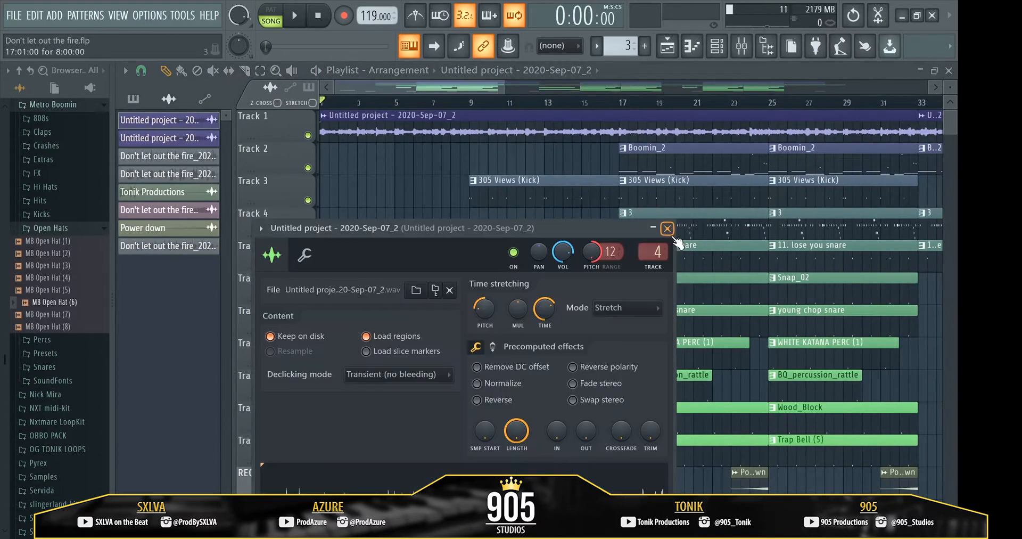
pyautogui.moveTo(468, 224); pyautogui.dragTo(451, 129)
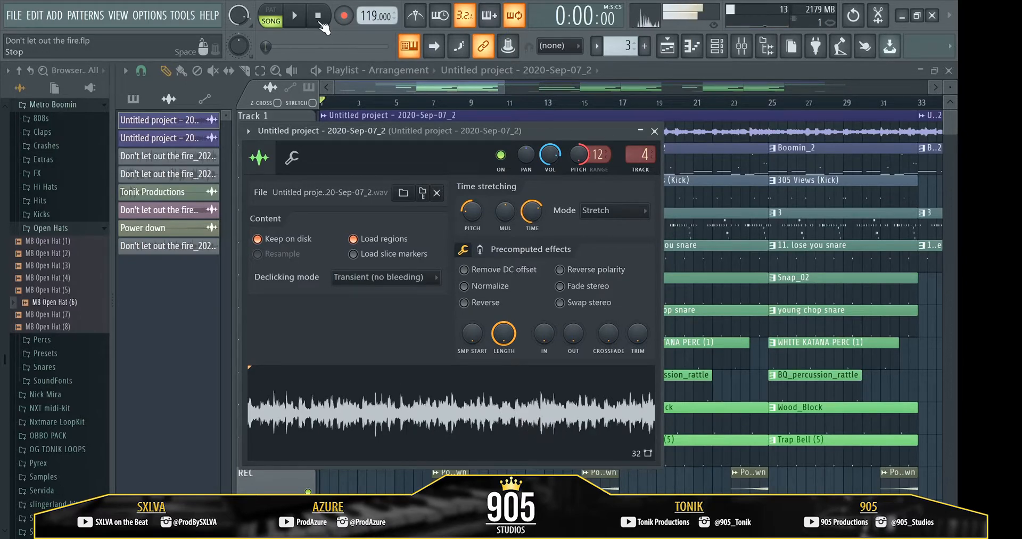
pyautogui.click(654, 130)
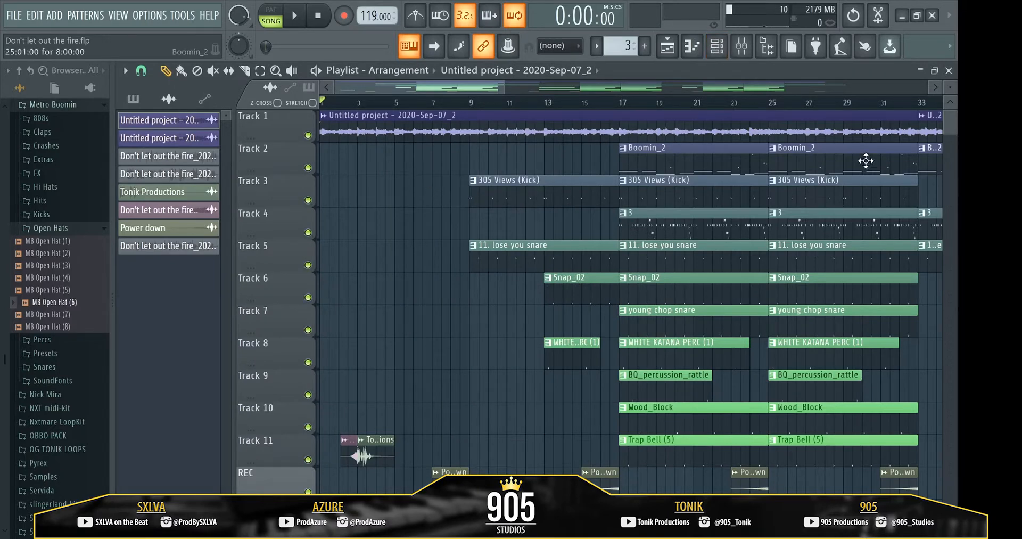
# Step: Solo Track 1 and listen to its melody from bar 33, then return the playhead to the start and unsolo it
pyautogui.scroll(-1, 835, 119)
pyautogui.click(820, 103)
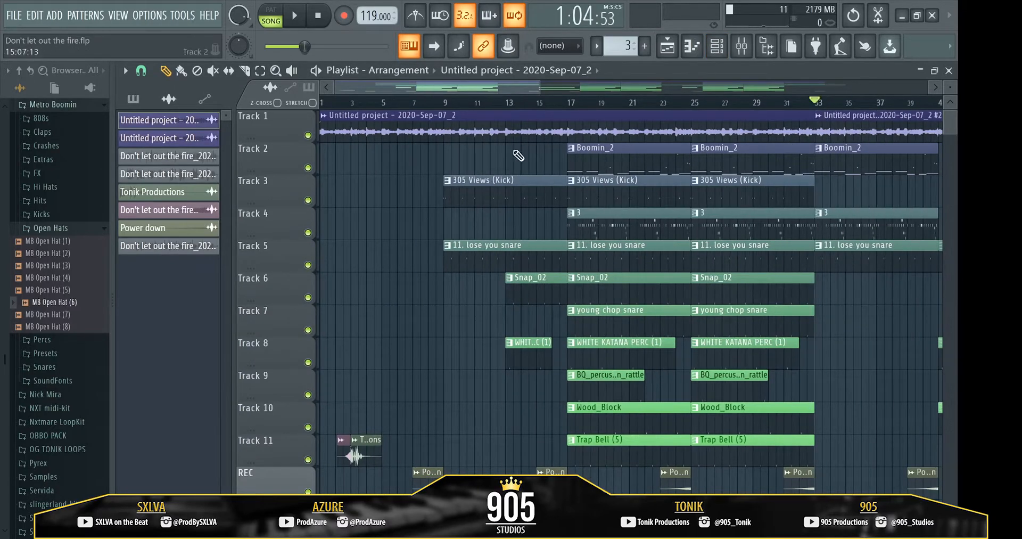
pyautogui.rightClick(309, 136)
pyautogui.press('space')
pyautogui.scroll(-2, 413, 266)
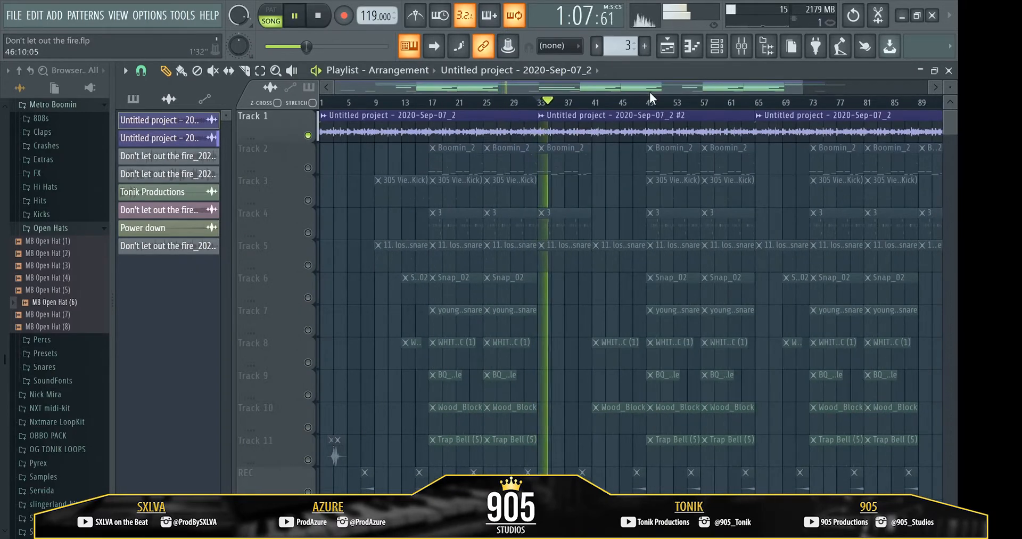
pyautogui.press('space')
pyautogui.press('Home')
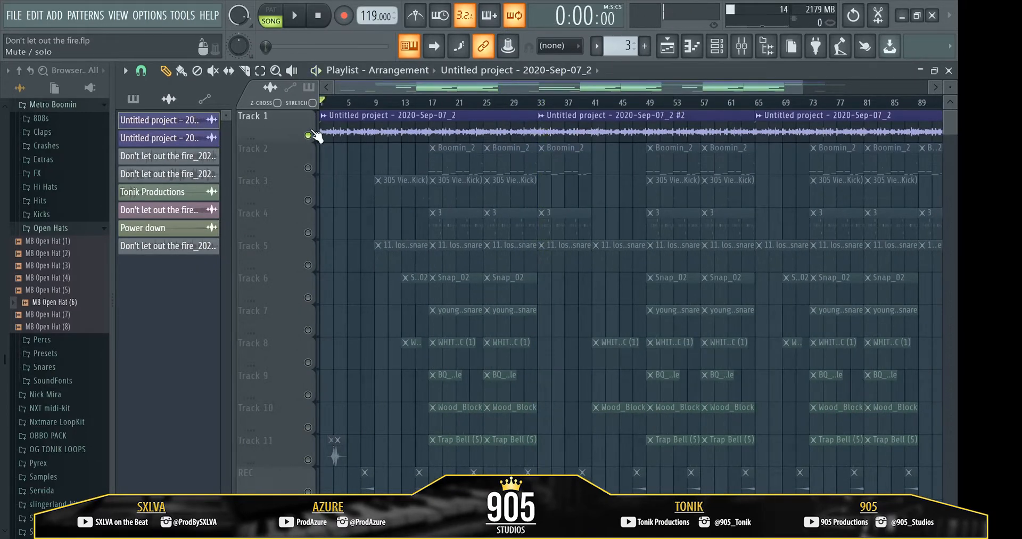
pyautogui.rightClick(309, 136)
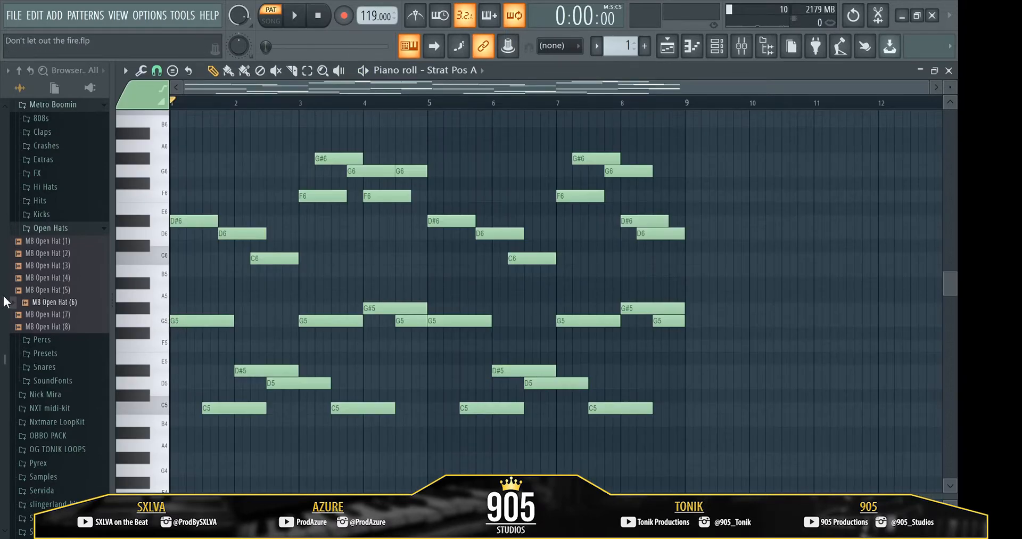
# Step: Browse to the Guitar presets in the Instruments pack to locate Strat Pos A
pyautogui.scroll(-7, 31, 165)
pyautogui.click(41, 426)
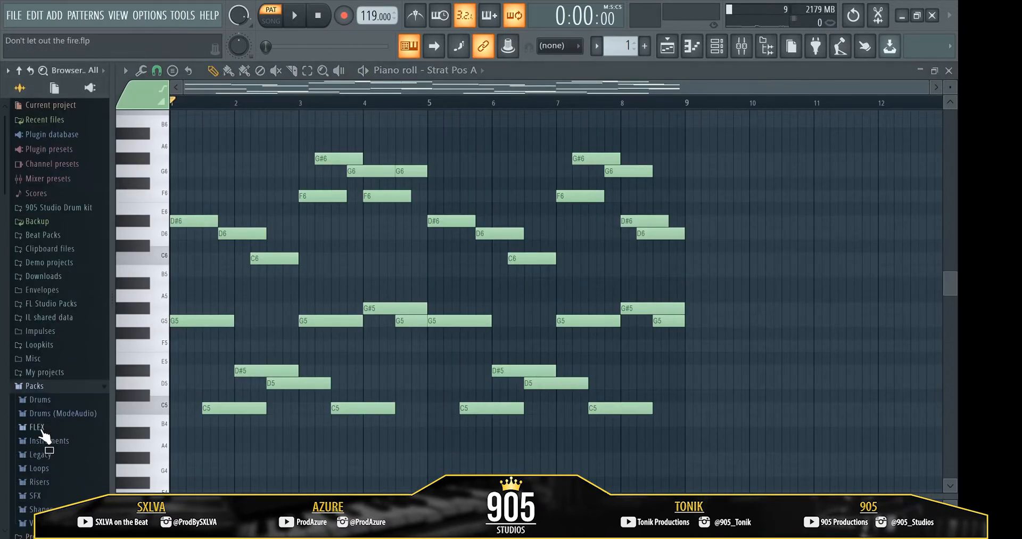
pyautogui.click(64, 445)
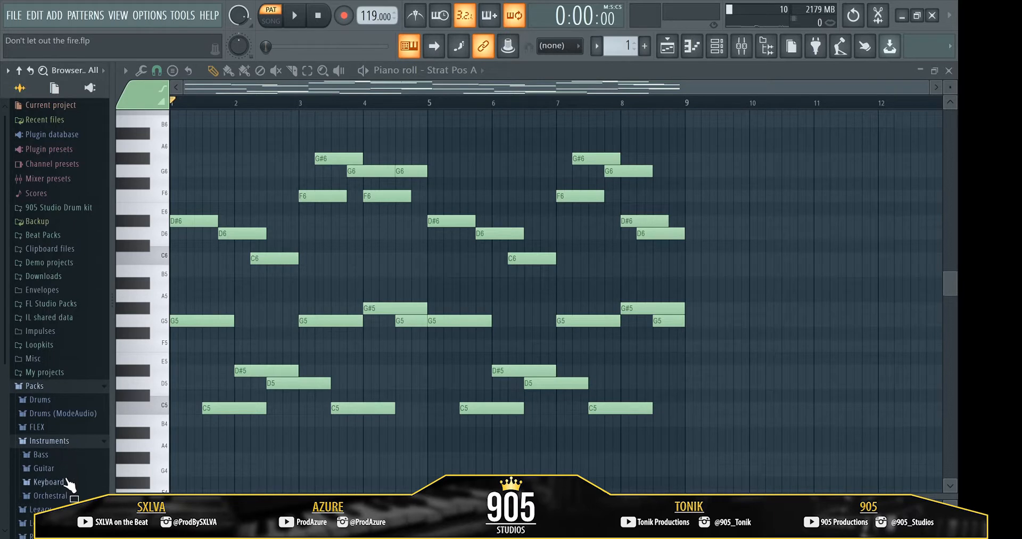
pyautogui.click(66, 468)
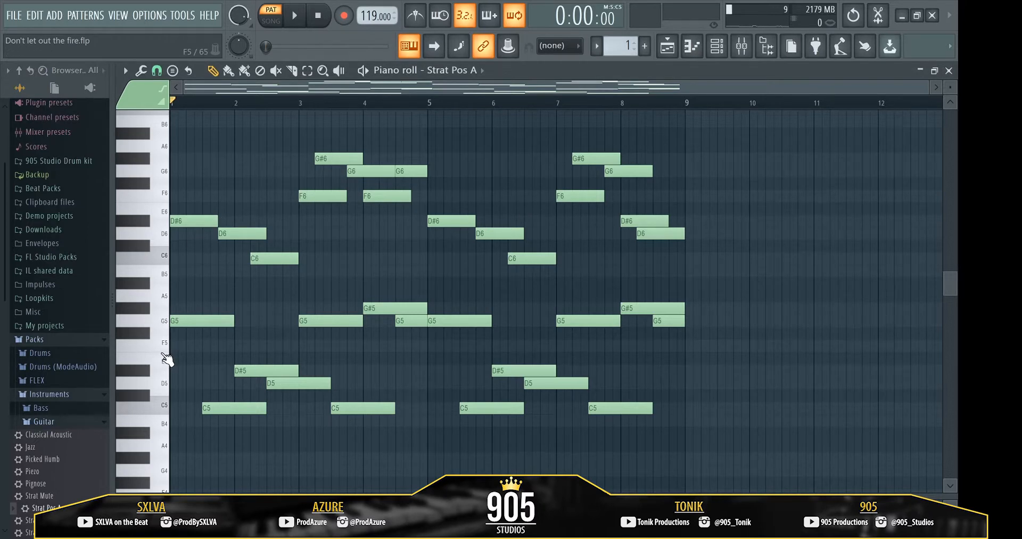
# Step: Audition a few Strat Pos A notes and play through its eight-bar melody in the piano roll
pyautogui.moveTo(164, 324); pyautogui.dragTo(162, 229)
pyautogui.press('space')
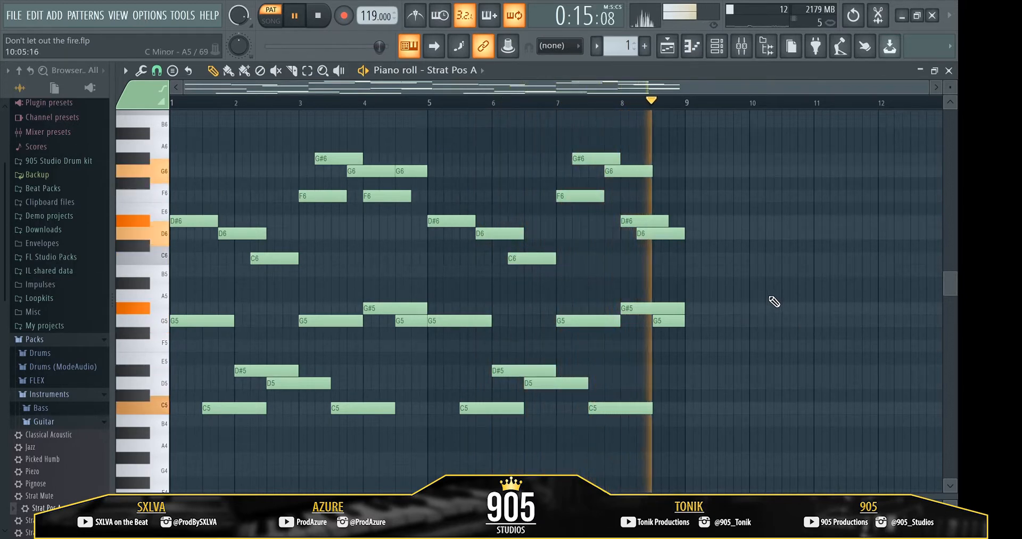
pyautogui.press('space')
# Step: Listen to Strat Pos A through Fruity Flanger in the mixer and review the flanger's settings and presets
pyautogui.click(744, 54)
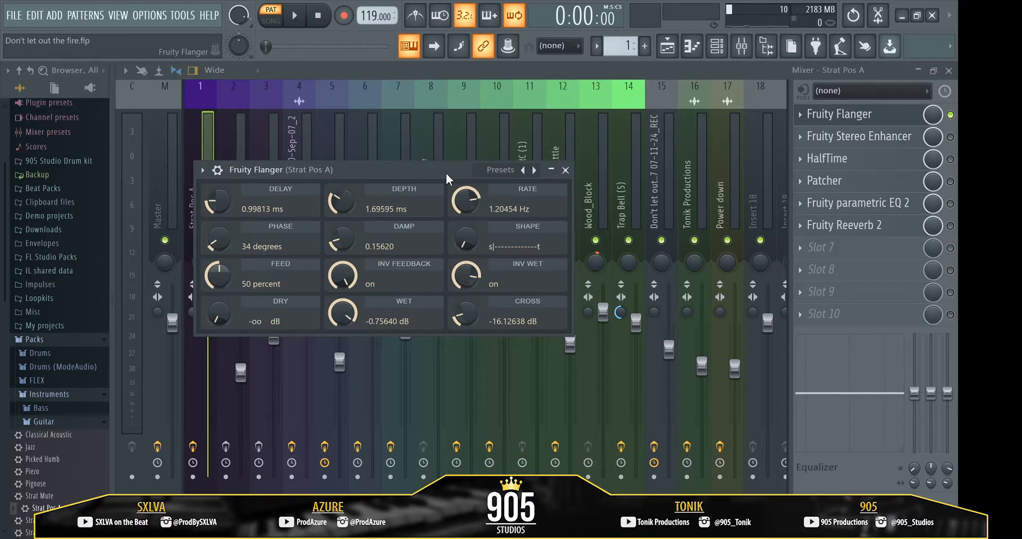
pyautogui.click(382, 73)
pyautogui.press('space')
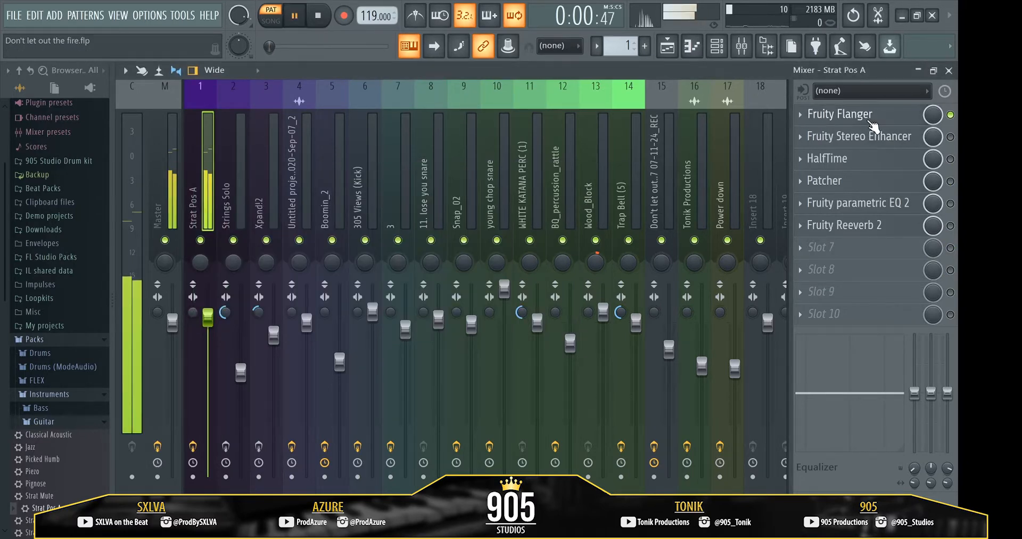
pyautogui.click(869, 121)
pyautogui.click(500, 169)
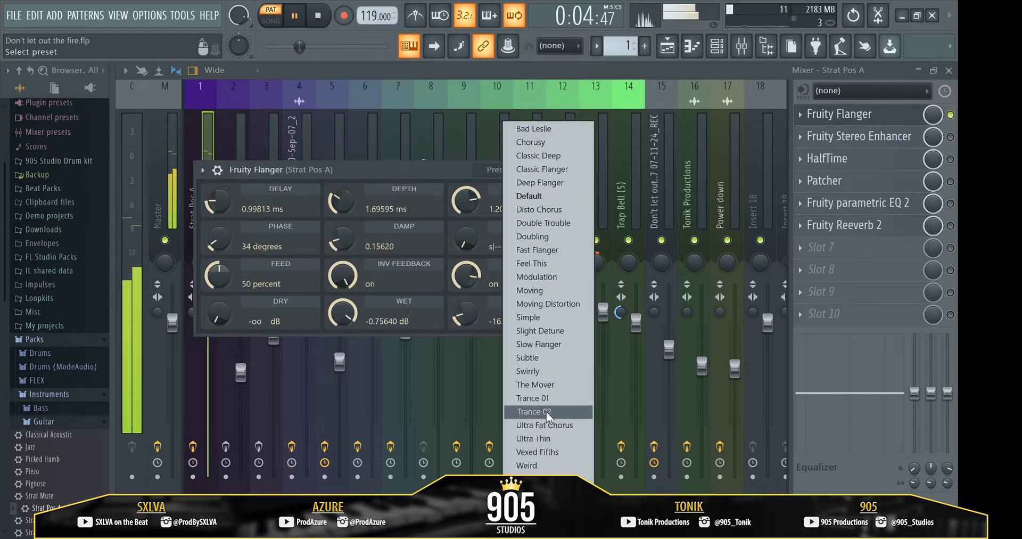
pyautogui.click(455, 170)
pyautogui.click(565, 170)
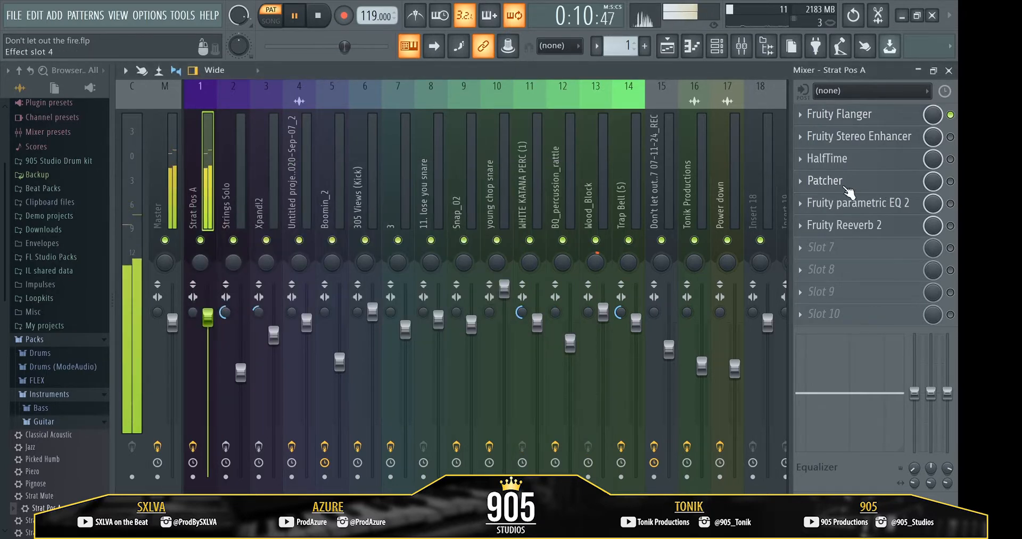
pyautogui.press('space')
# Step: Review Fruity Stereo Enhancer on the Strat Pos A insert, enable it and listen to the melody with it
pyautogui.click(859, 136)
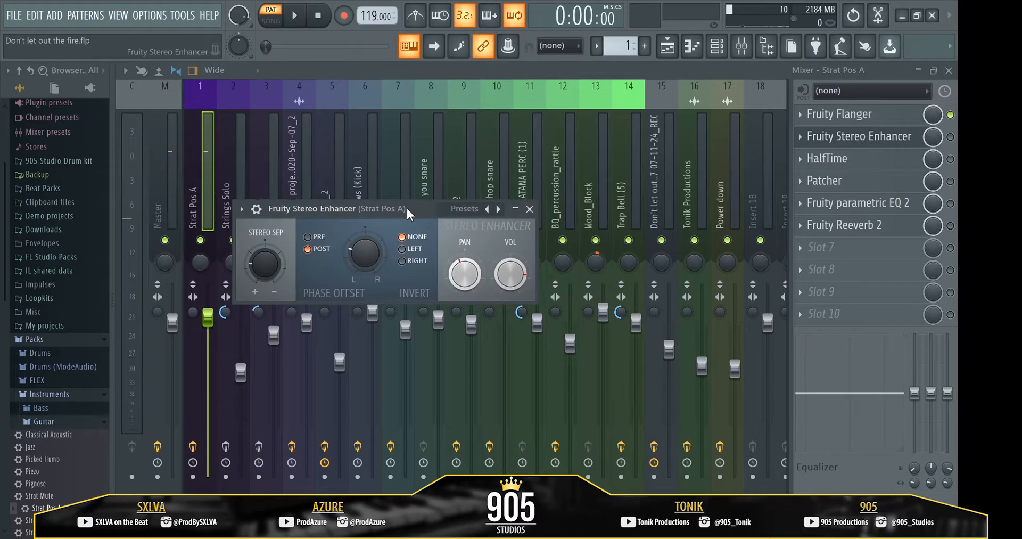
pyautogui.click(529, 209)
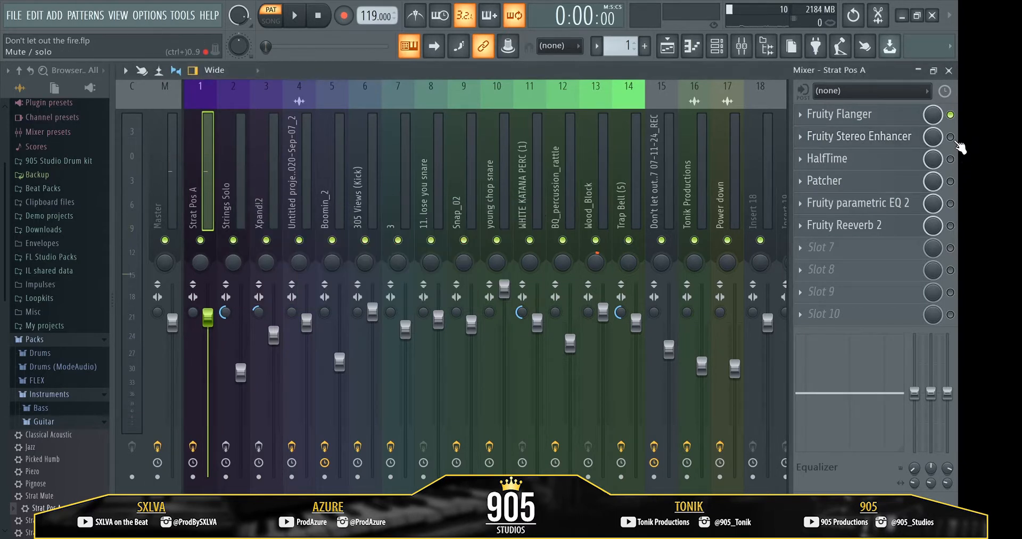
pyautogui.click(951, 138)
pyautogui.press('space')
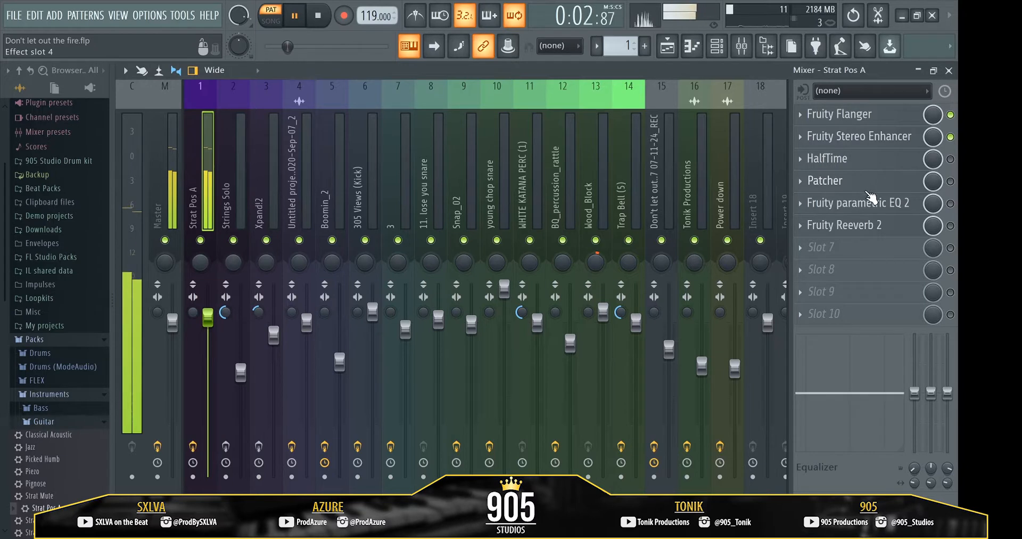
pyautogui.press('space')
# Step: Examine the HalfTime settings in the Strat Pos A effect chain
pyautogui.click(896, 165)
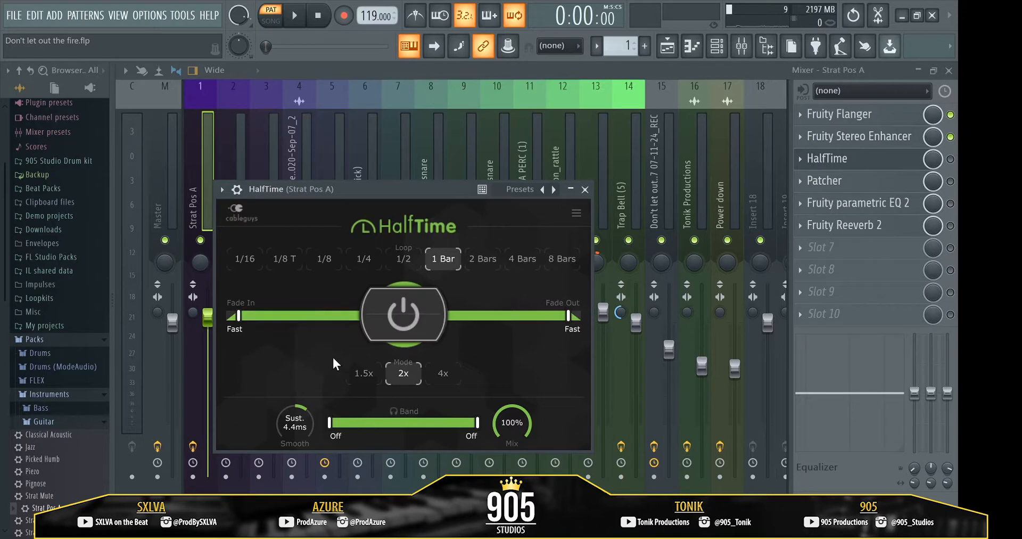
pyautogui.click(584, 190)
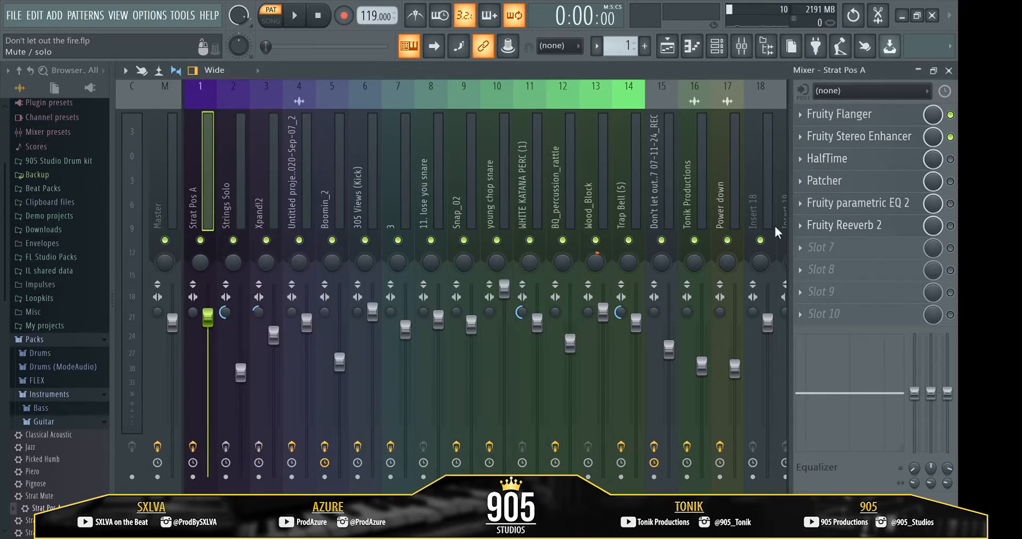
pyautogui.click(874, 181)
pyautogui.click(858, 184)
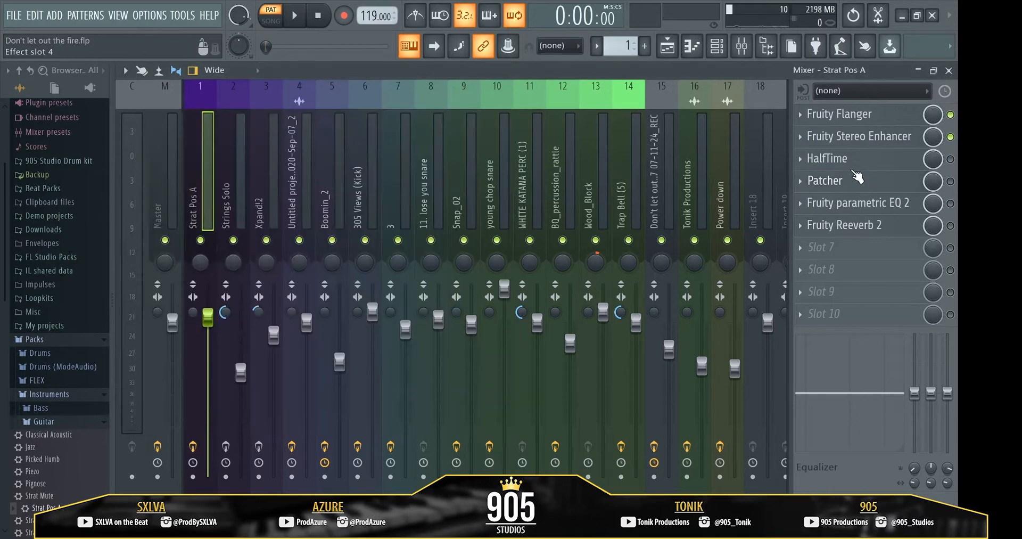
pyautogui.click(854, 159)
pyautogui.click(905, 166)
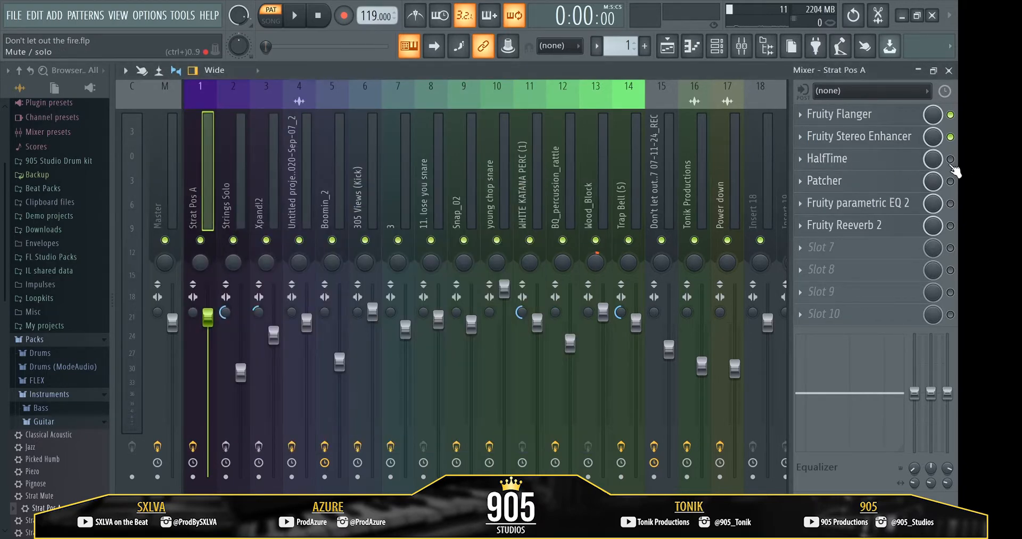
# Step: Enable HalfTime on the Strat Pos A insert and listen to the melody with it
pyautogui.click(850, 158)
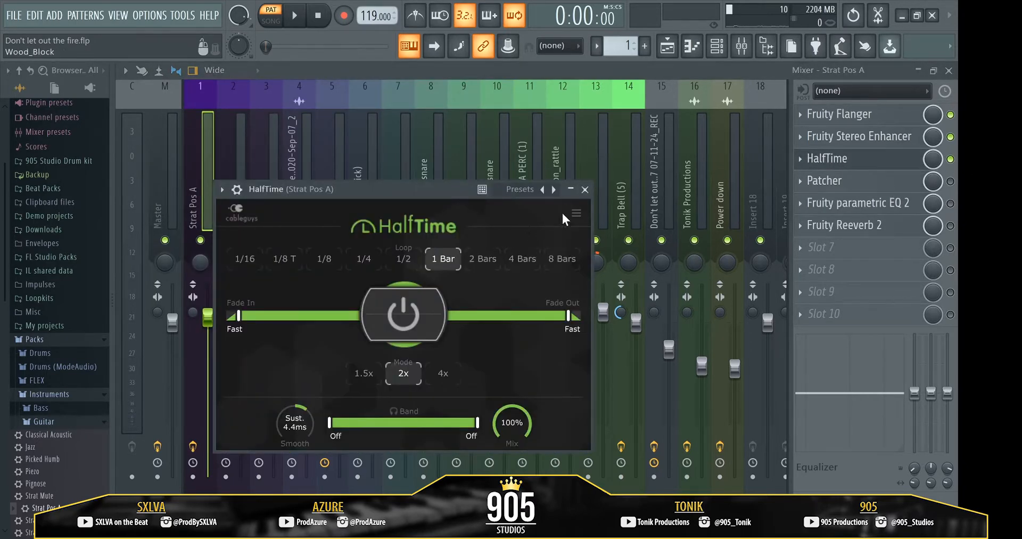
pyautogui.click(584, 189)
pyautogui.press('space')
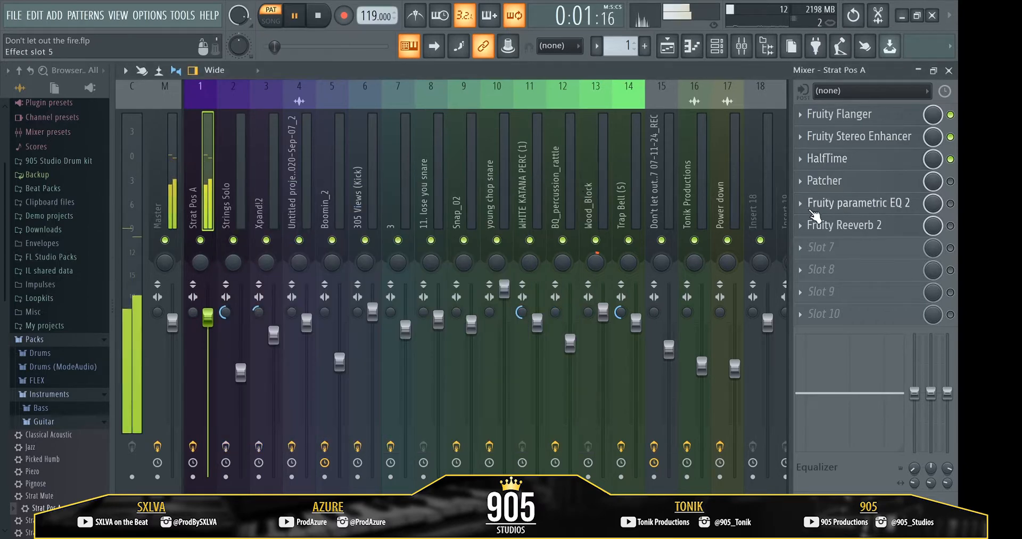
pyautogui.click(874, 161)
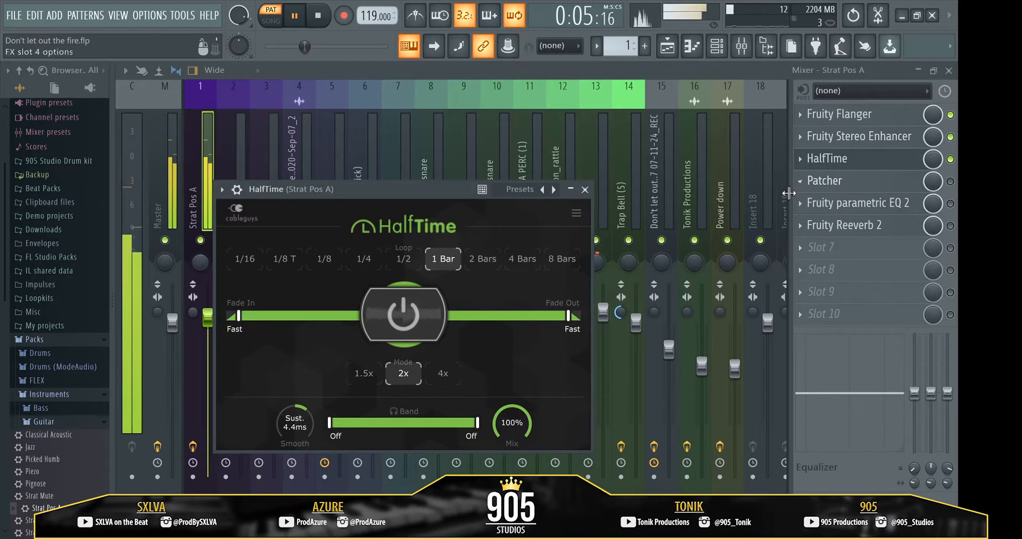
pyautogui.click(585, 189)
pyautogui.press('space')
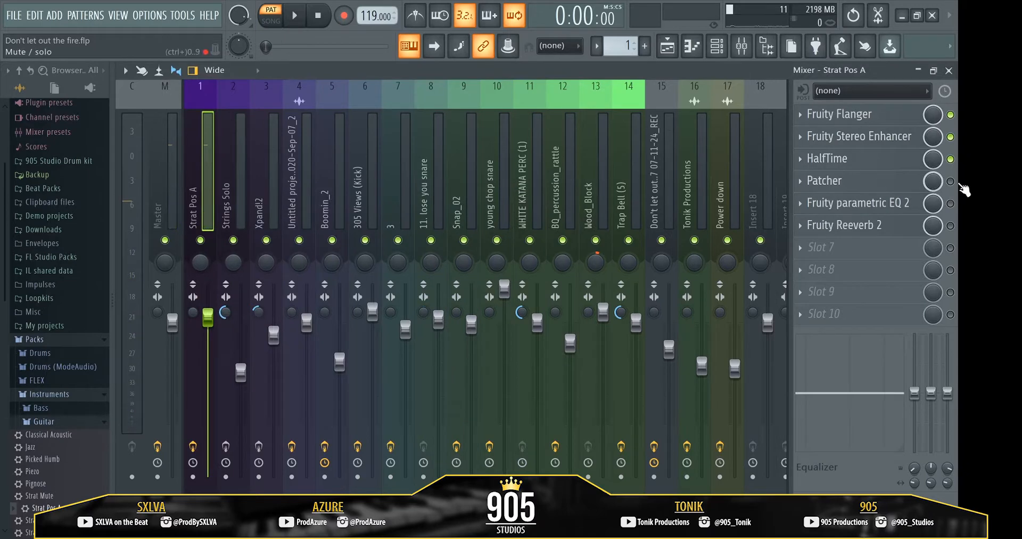
# Step: Enable Patcher's 1K Crusher on the Strat Pos A insert and compare the melody without and with it
pyautogui.click(850, 181)
pyautogui.moveTo(362, 250); pyautogui.dragTo(335, 261)
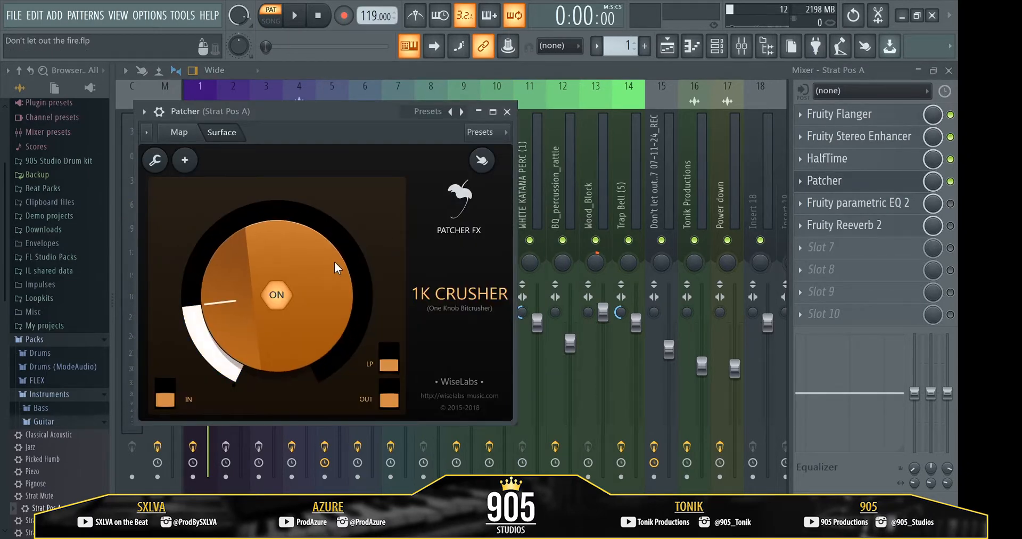
pyautogui.click(508, 112)
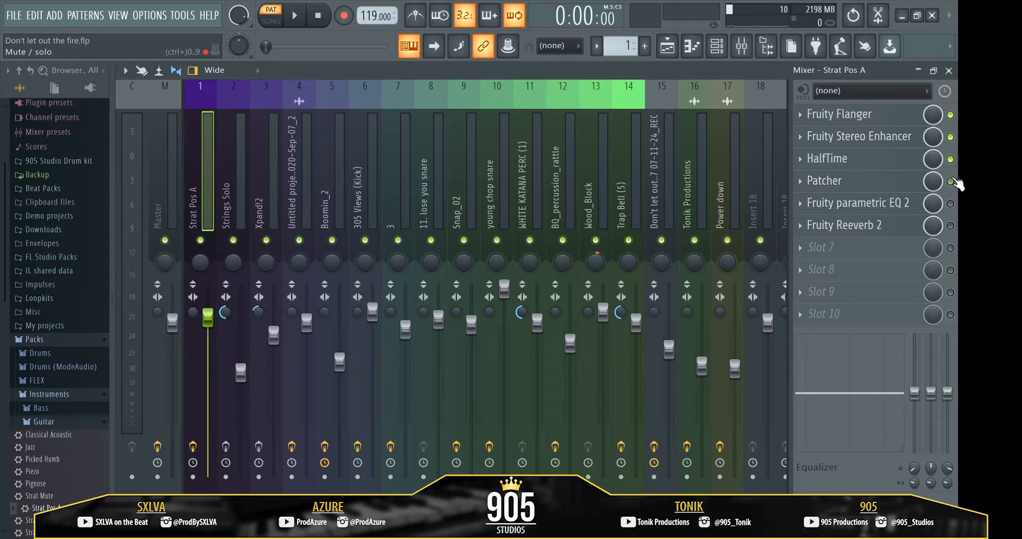
pyautogui.press('space')
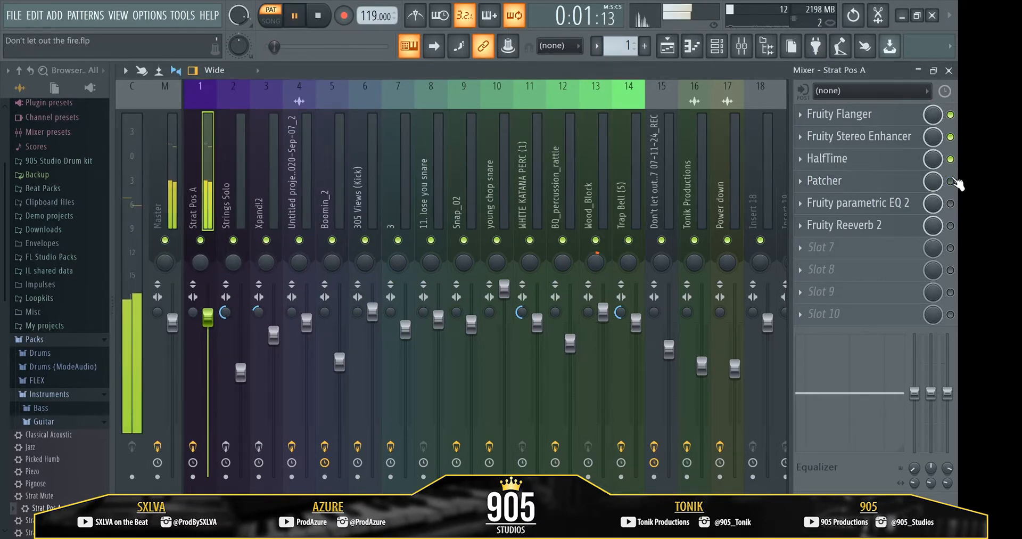
pyautogui.click(952, 180)
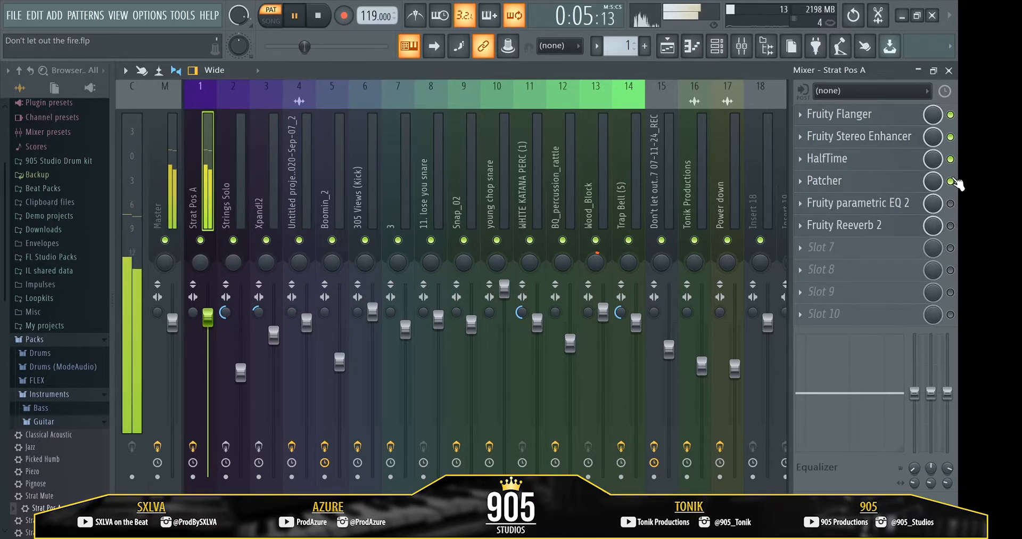
pyautogui.click(852, 180)
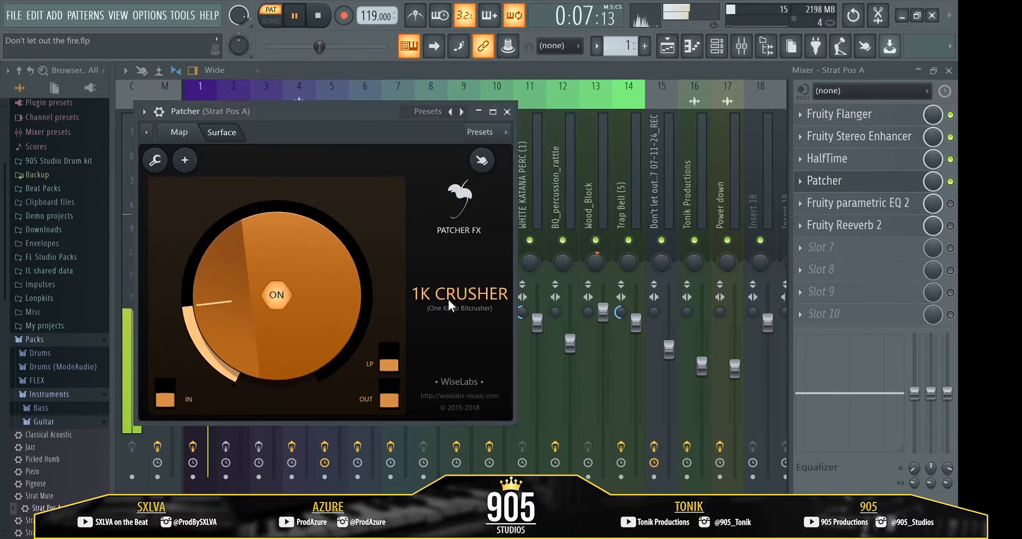
pyautogui.click(506, 112)
pyautogui.press('space')
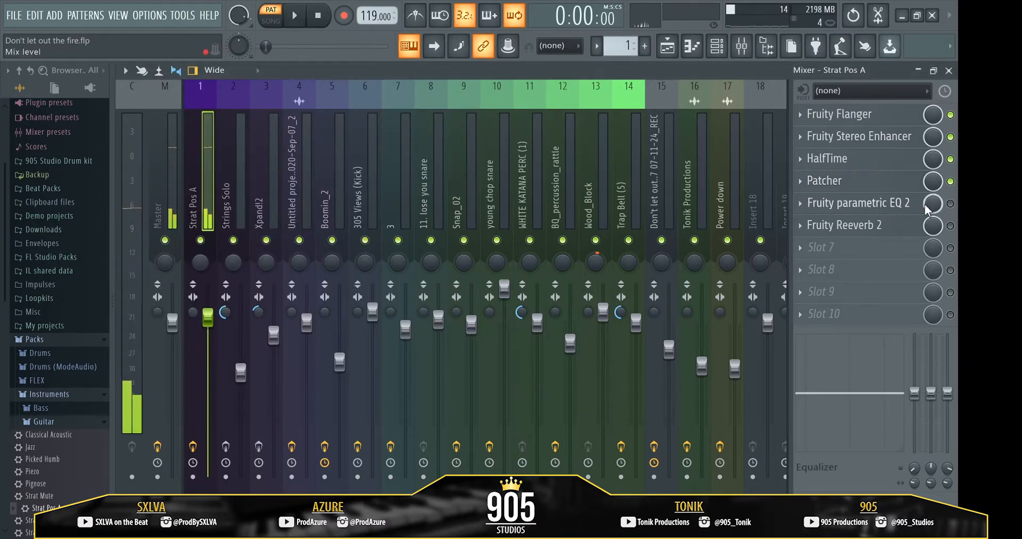
# Step: Review the Fruity parametric EQ 2 curve on the Strat Pos A insert, enable the effect and listen to the melody with it
pyautogui.click(878, 205)
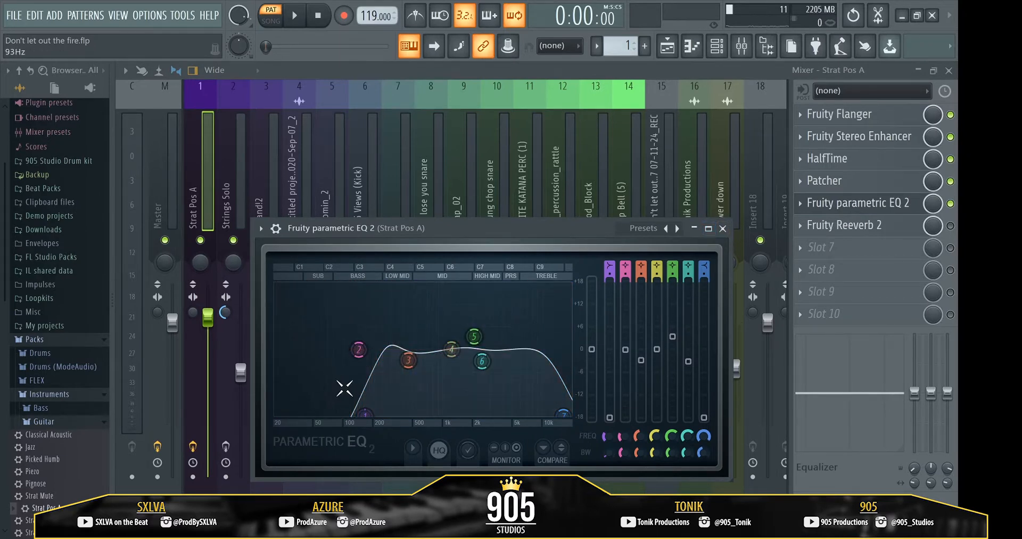
pyautogui.press('space')
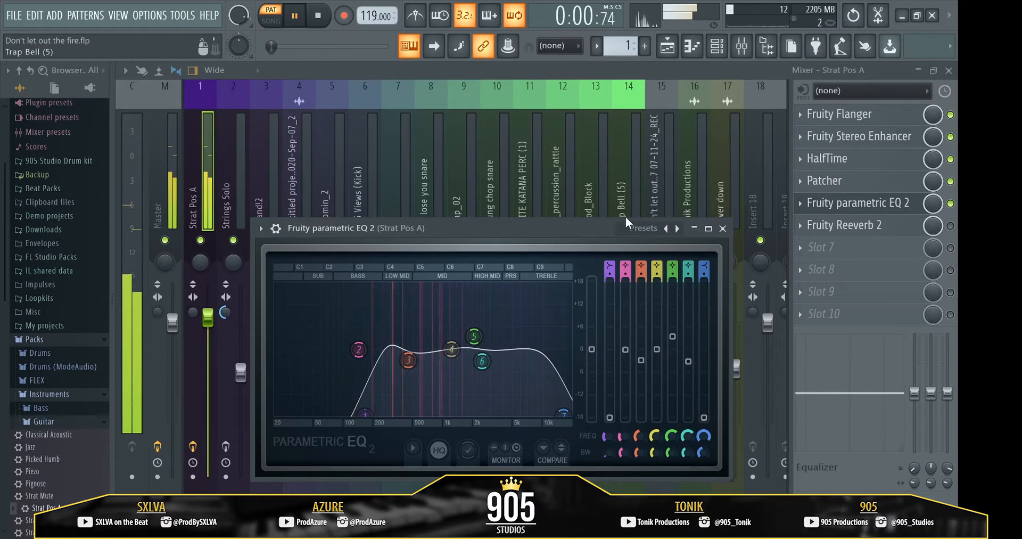
pyautogui.click(644, 226)
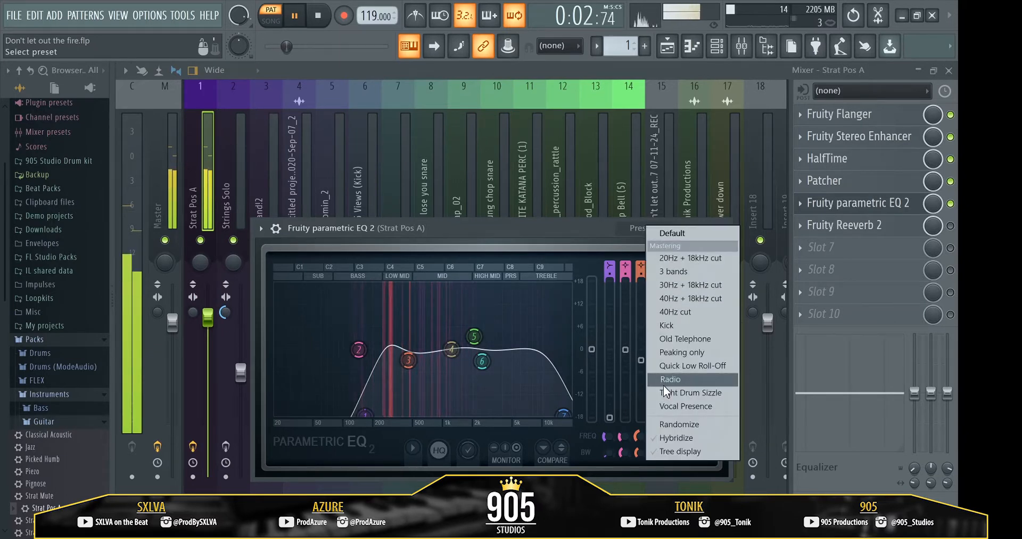
pyautogui.click(488, 217)
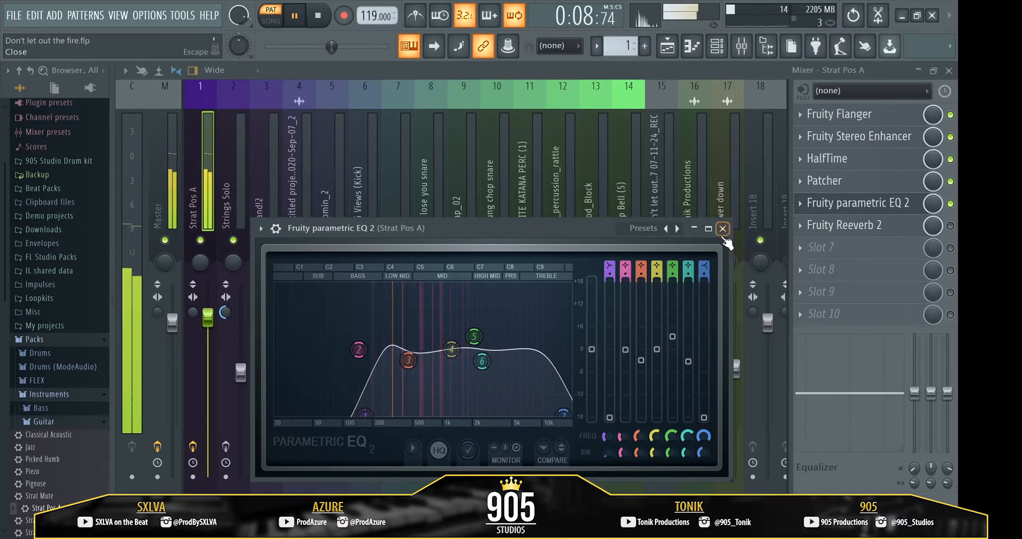
pyautogui.click(722, 228)
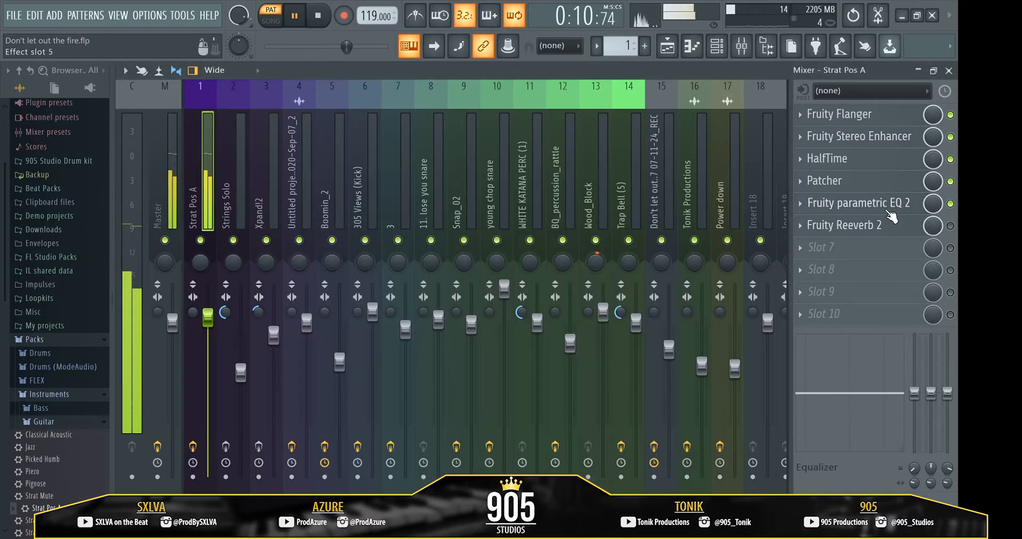
pyautogui.press('space')
# Step: Enable Fruity Reeverb 2 and the empty slots 7 to 10 on the Strat Pos A insert, and listen to the full effect chain
pyautogui.click(880, 227)
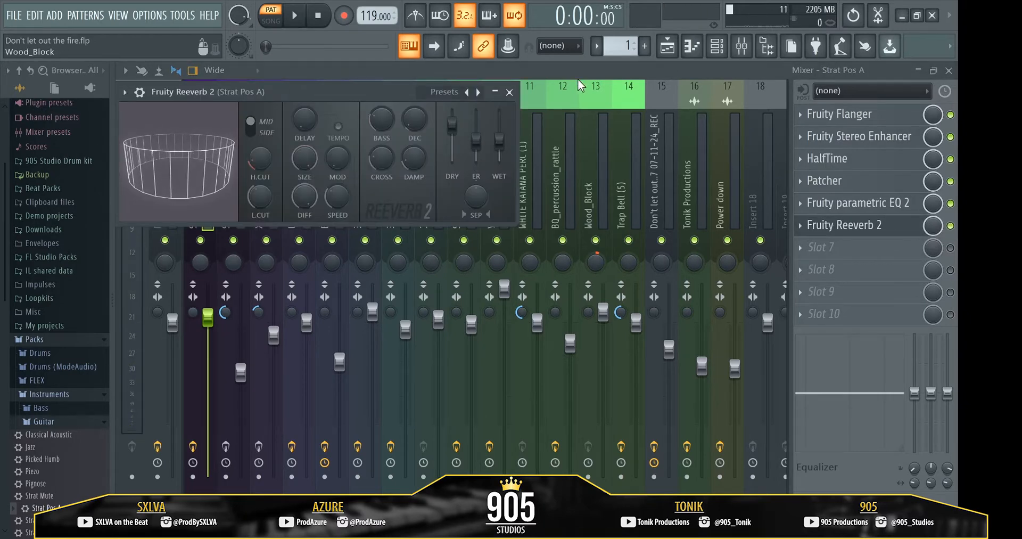
pyautogui.click(509, 91)
pyautogui.press('space')
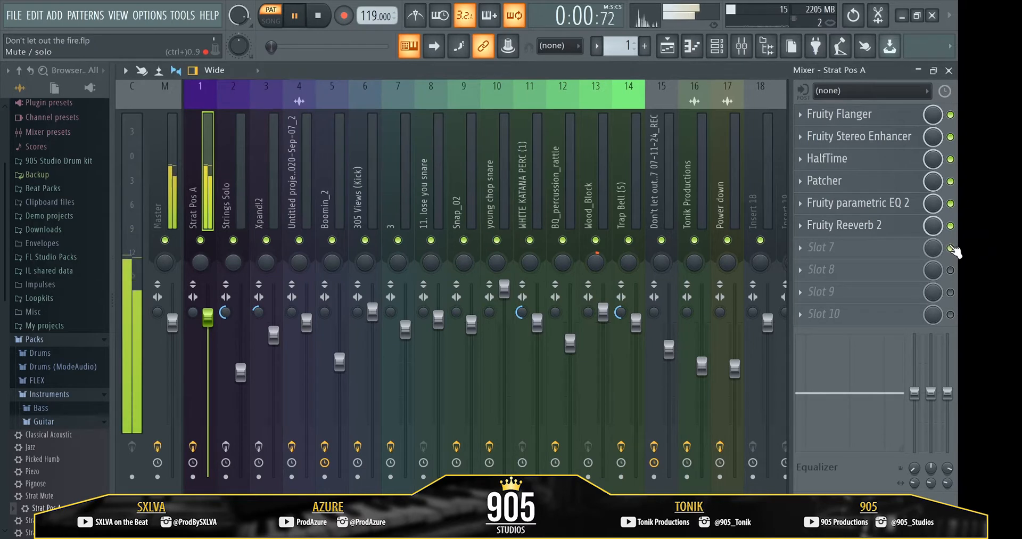
pyautogui.moveTo(950, 284); pyautogui.dragTo(950, 315)
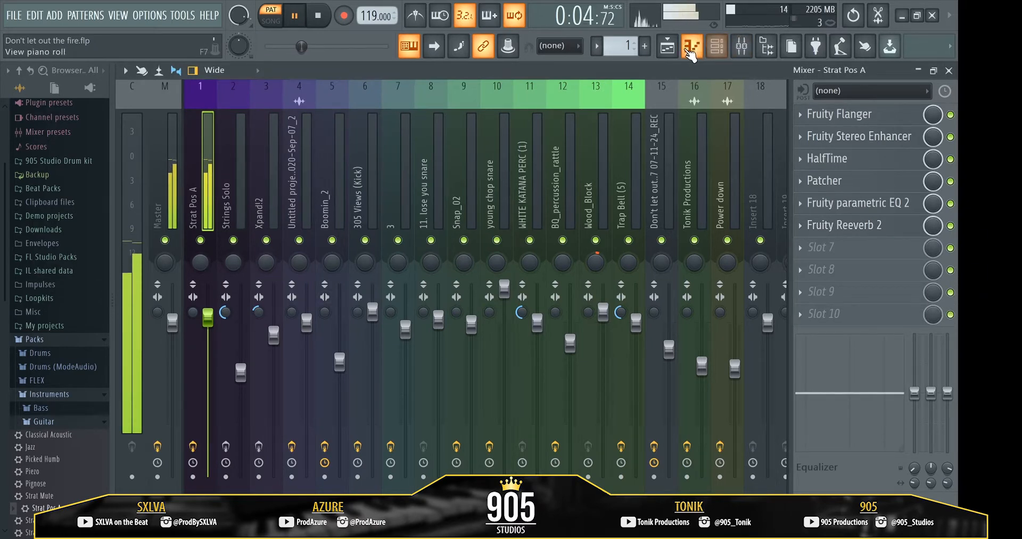
# Step: Show the playlist full-size with its pattern list and create a new arrangement named erw
pyautogui.click(668, 50)
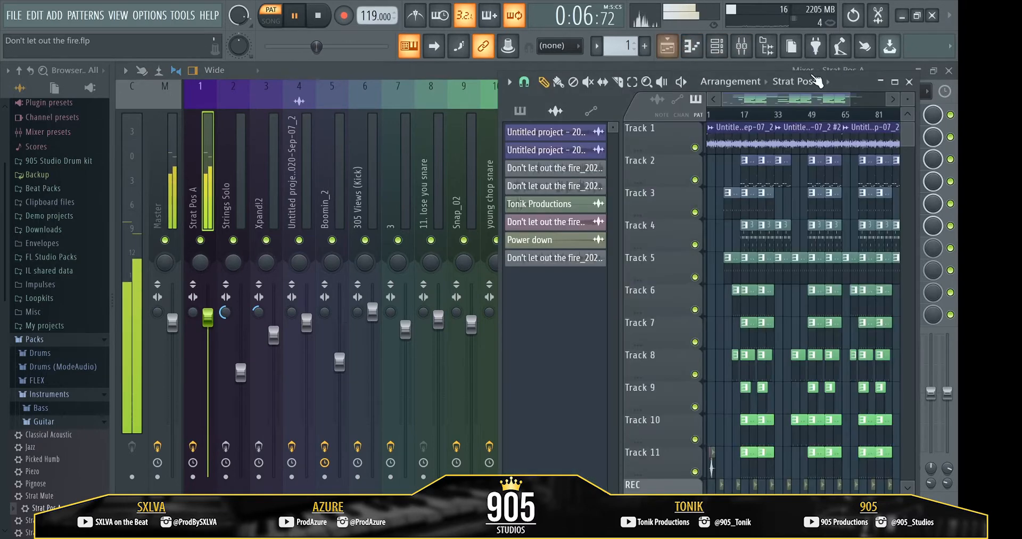
pyautogui.click(894, 82)
pyautogui.click(135, 99)
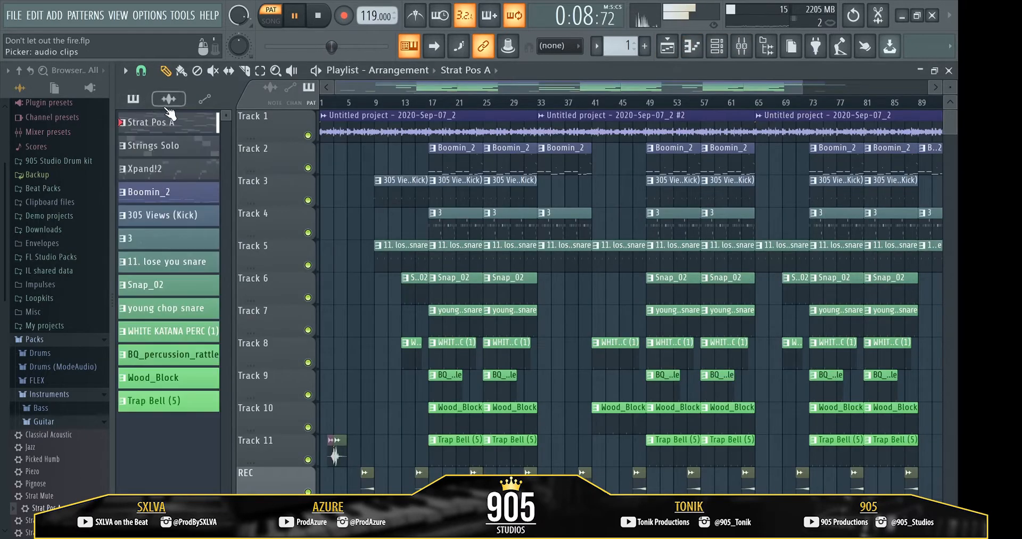
pyautogui.press('space')
pyautogui.click(204, 165)
pyautogui.scroll(-2, 347, 101)
pyautogui.click(394, 71)
pyautogui.click(400, 180)
pyautogui.write('erw')
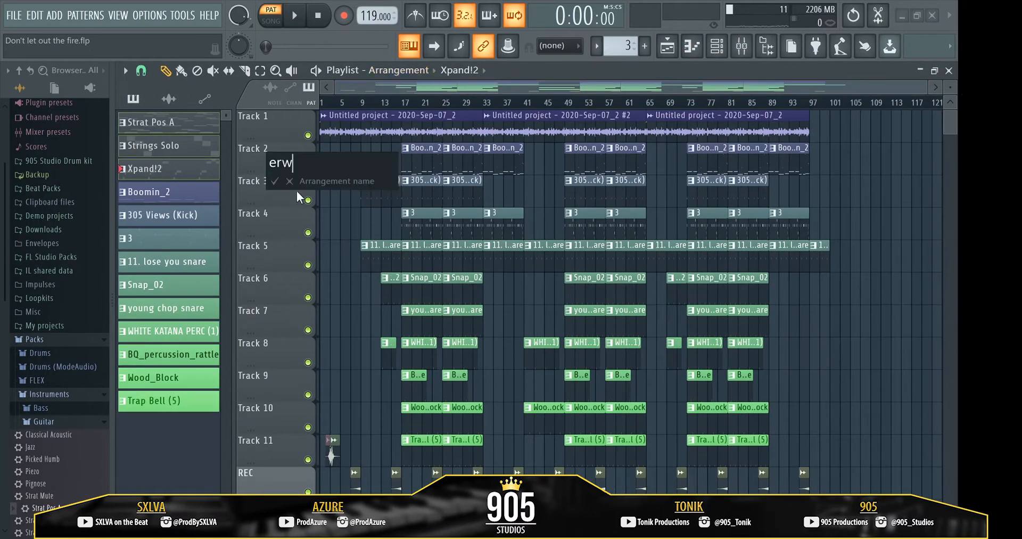
pyautogui.press('Return')
# Step: Place the Strat Pos A, Strings Solo and Xpand!2 patterns from bar 1 on tracks 1 to 3, and return to the mixer
pyautogui.moveTo(187, 127); pyautogui.dragTo(322, 134)
pyautogui.press('F9')
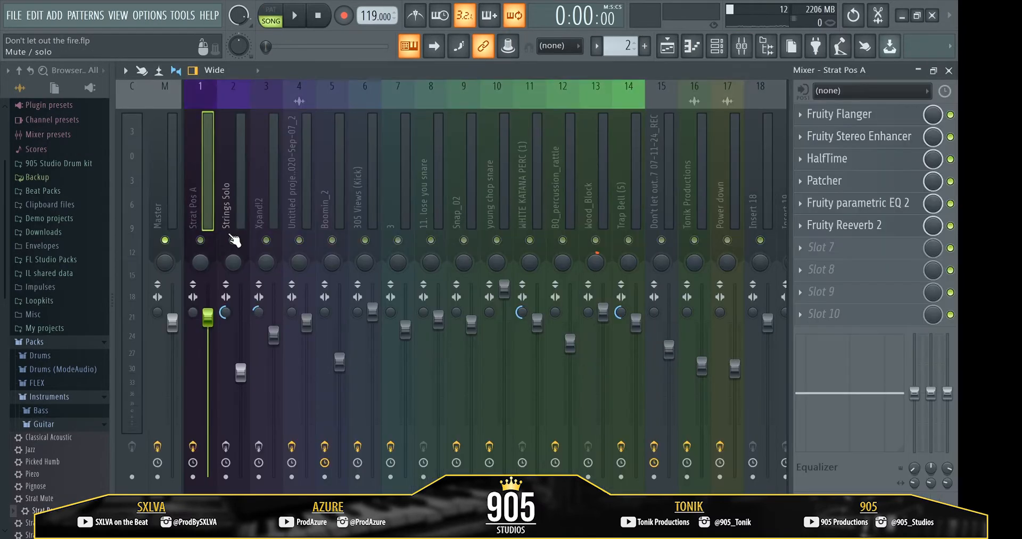
# Step: Look over the Strings Solo notes in the piano roll
pyautogui.click(691, 46)
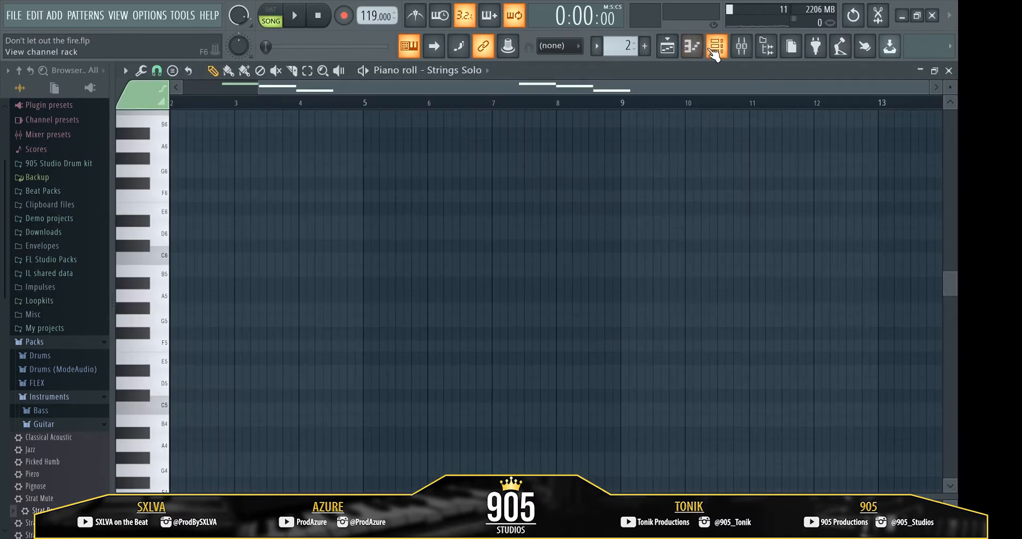
pyautogui.scroll(-4, 556, 191)
pyautogui.scroll(1, 554, 189)
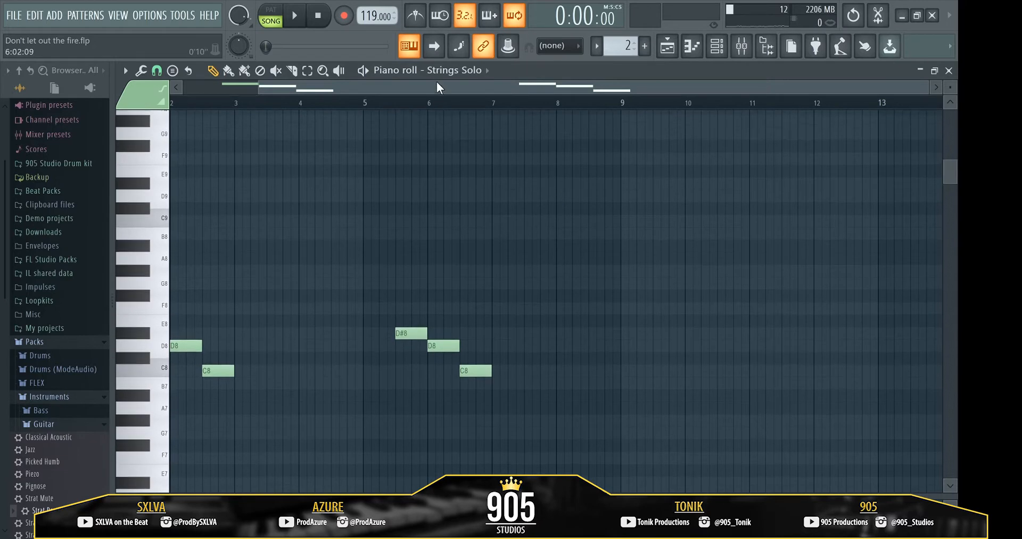
pyautogui.scroll(-1, 627, 46)
# Step: Switch the piano roll to the Strat Pos A pattern and look over its guitar notes
pyautogui.scroll(-7, 520, 257)
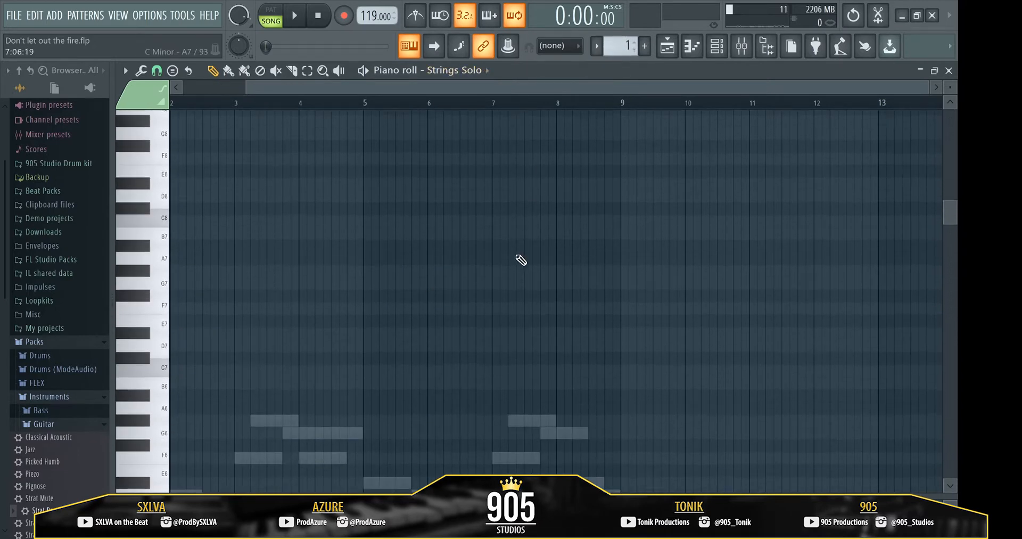
pyautogui.doubleClick(298, 319)
pyautogui.scroll(-3, 390, 295)
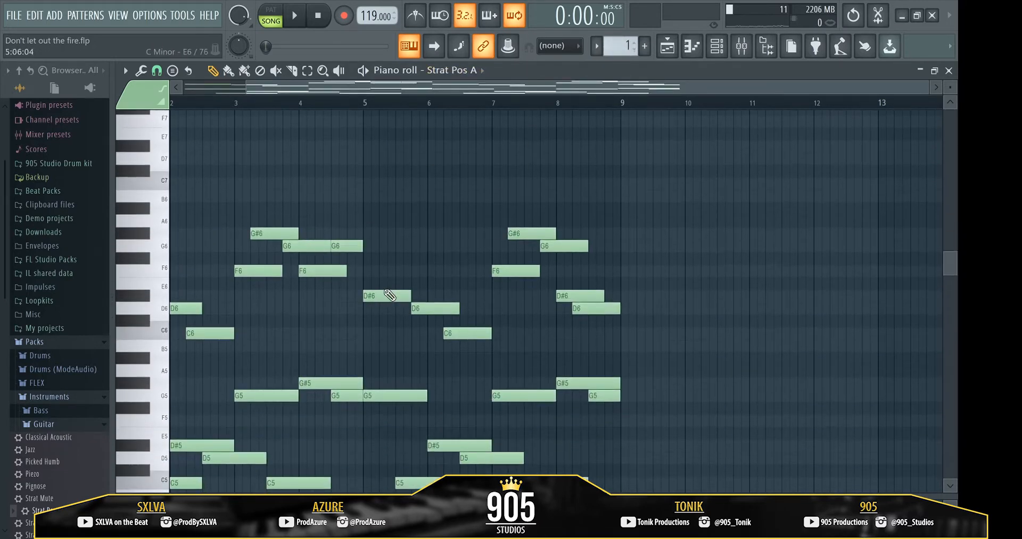
pyautogui.scroll(-3, 695, 208)
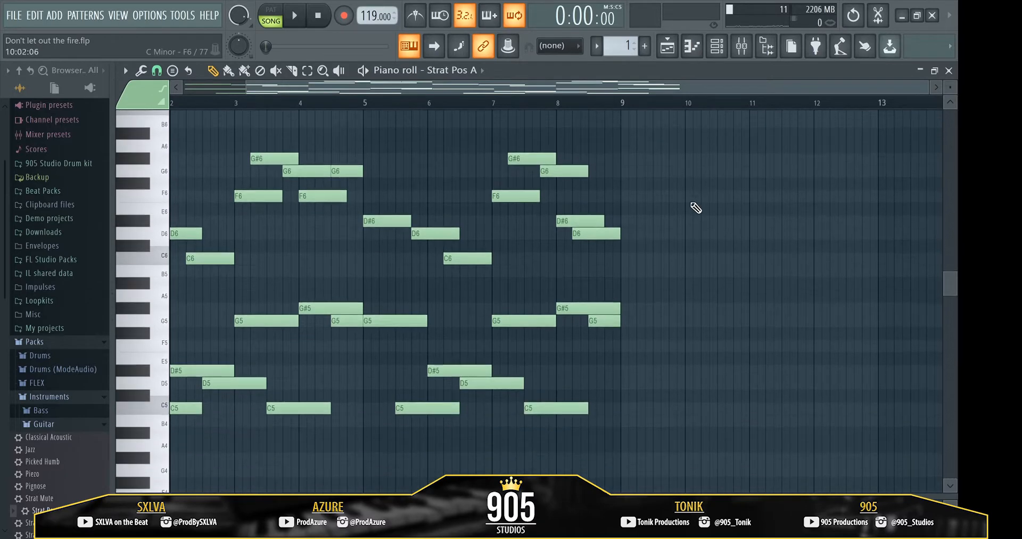
pyautogui.press('space')
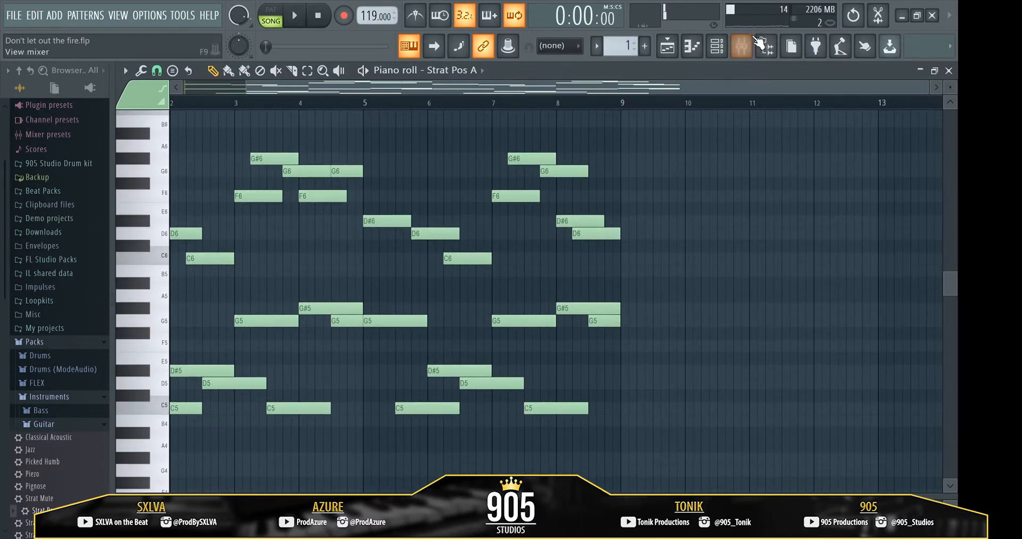
# Step: Play the erw arrangement from the start with only the Strat Pos A and Strings Solo inserts audible, following it in the playlist
pyautogui.press('space')
pyautogui.click(752, 45)
pyautogui.press('space')
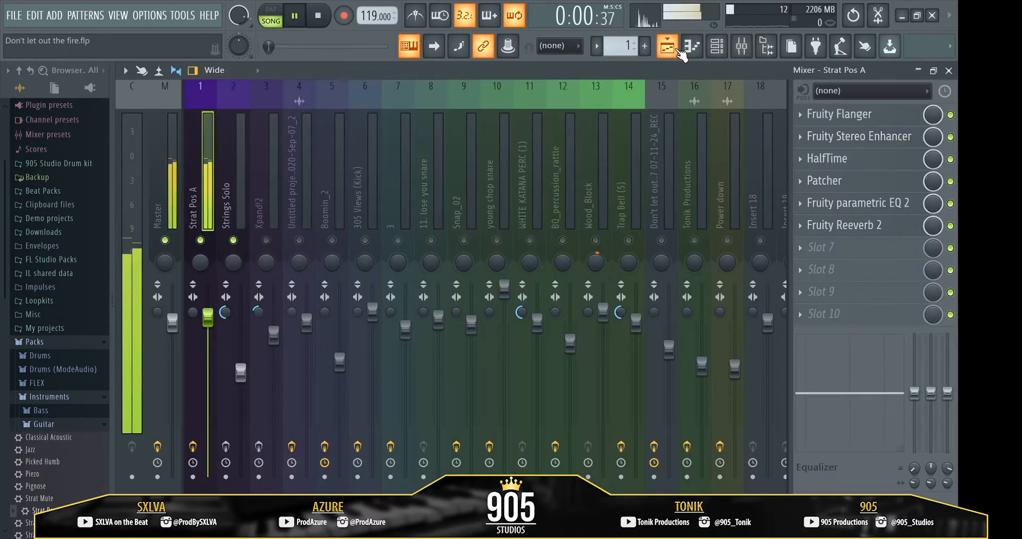
pyautogui.click(667, 46)
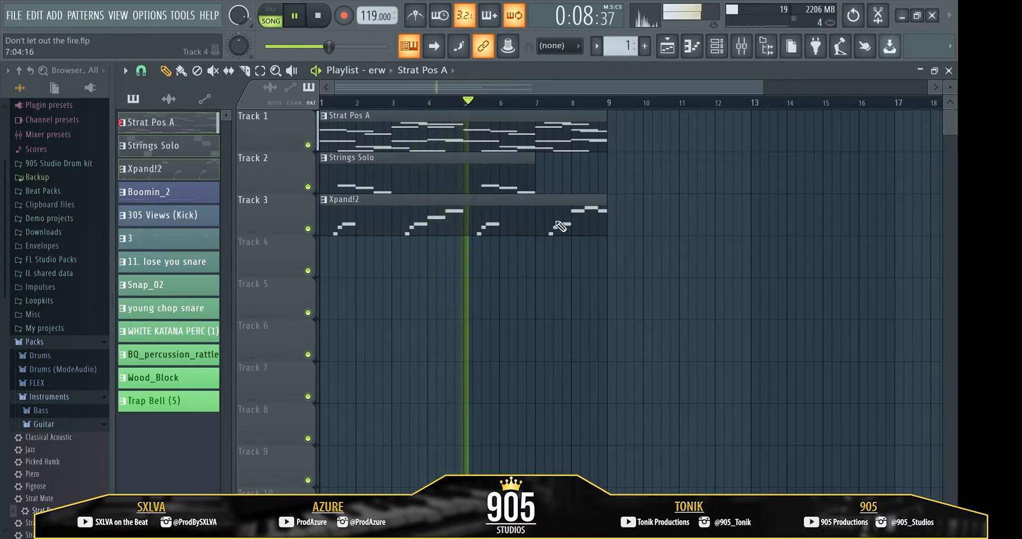
# Step: Examine the Strings Solo notes in the piano roll while the arrangement plays, with all its notes in view
pyautogui.click(692, 46)
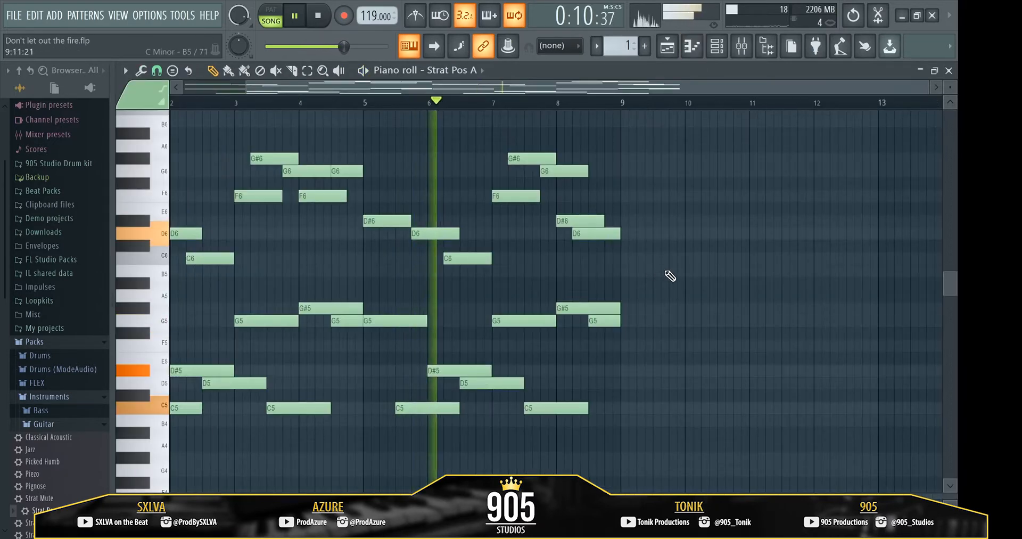
pyautogui.click(453, 70)
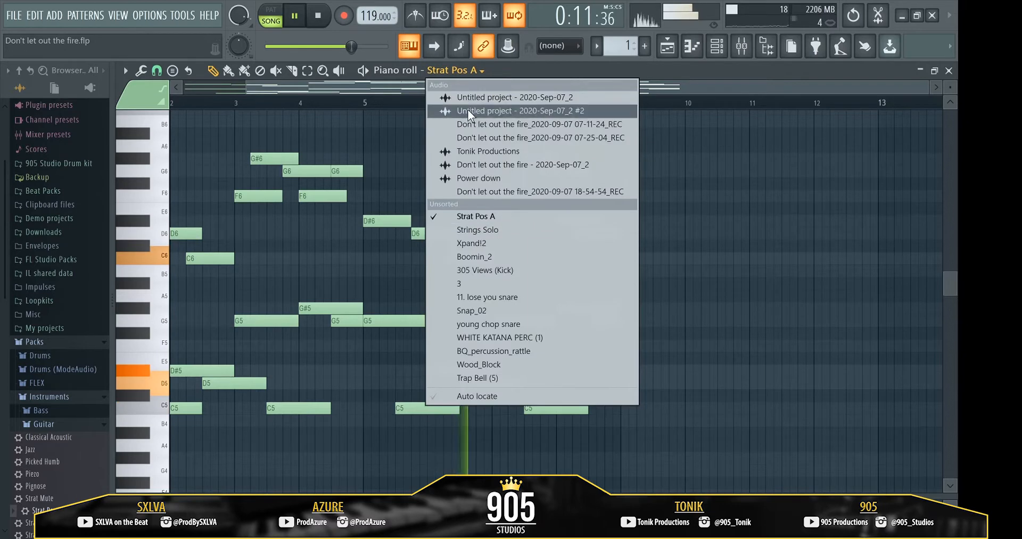
pyautogui.click(480, 232)
pyautogui.scroll(10, 692, 218)
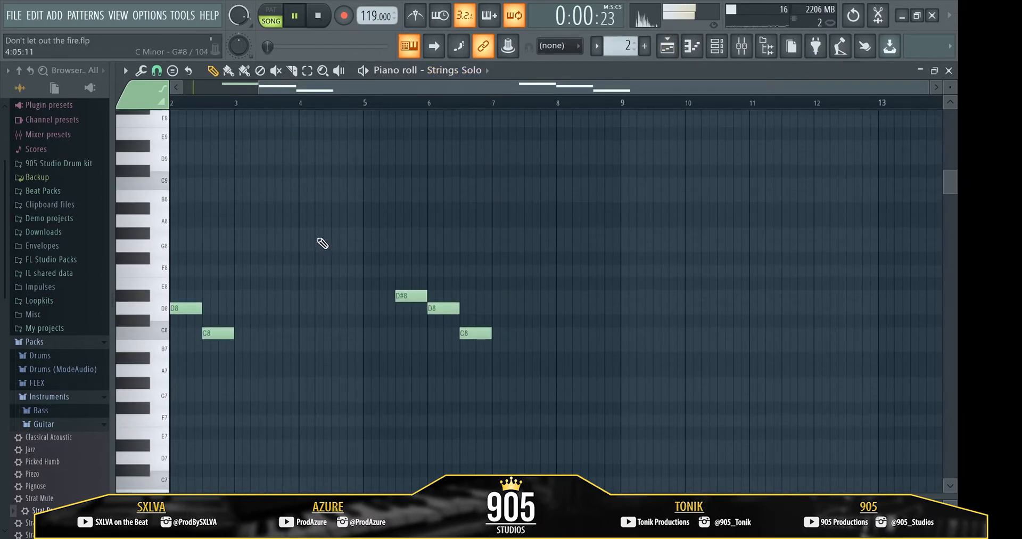
pyautogui.keyDown('ctrl'); pyautogui.rightClick(320, 241); pyautogui.keyUp('ctrl')
pyautogui.scroll(-4, 342, 228)
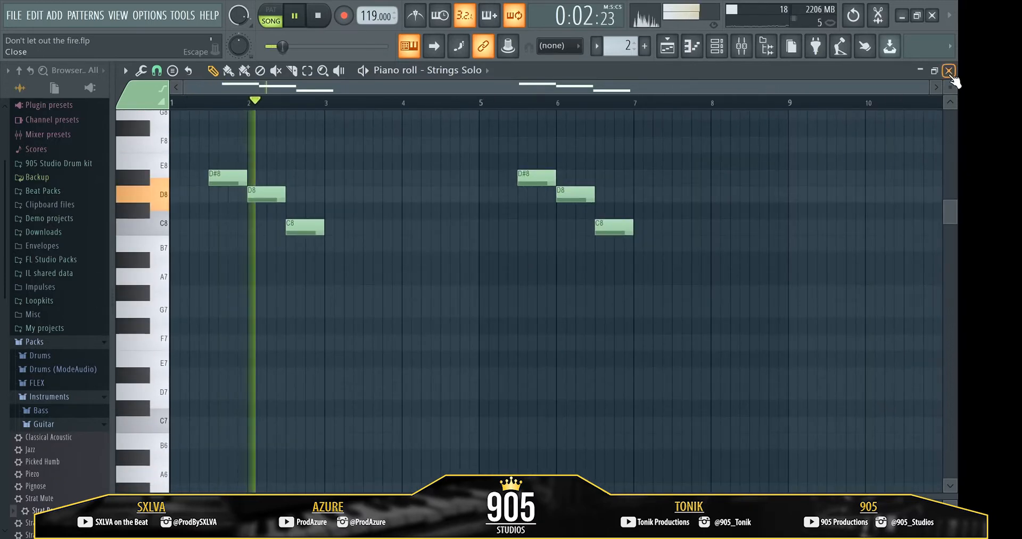
pyautogui.scroll(-2, 167, 387)
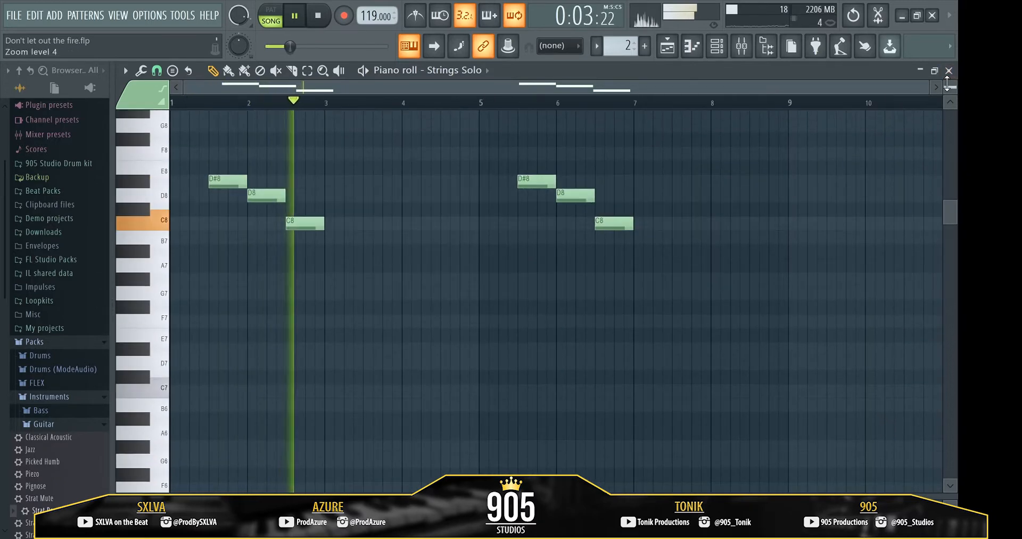
# Step: Find the source of the strings sound in the Orchestral instruments pack and stop playback
pyautogui.click(65, 425)
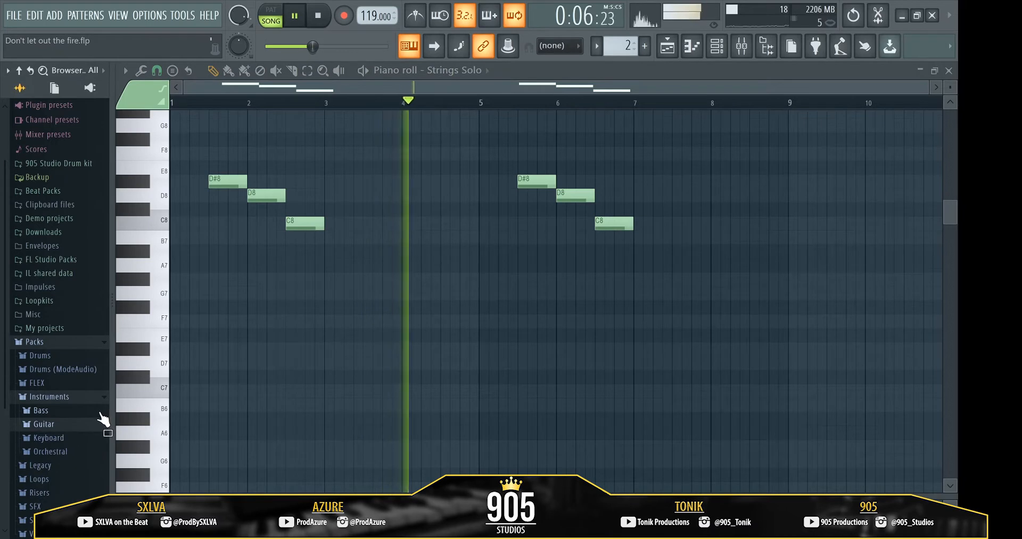
pyautogui.click(60, 451)
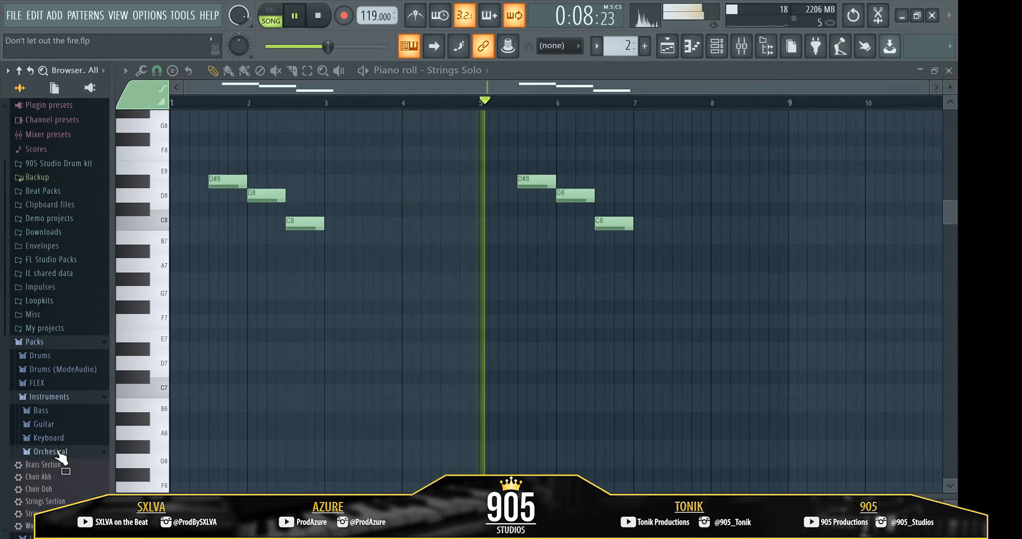
pyautogui.press('space')
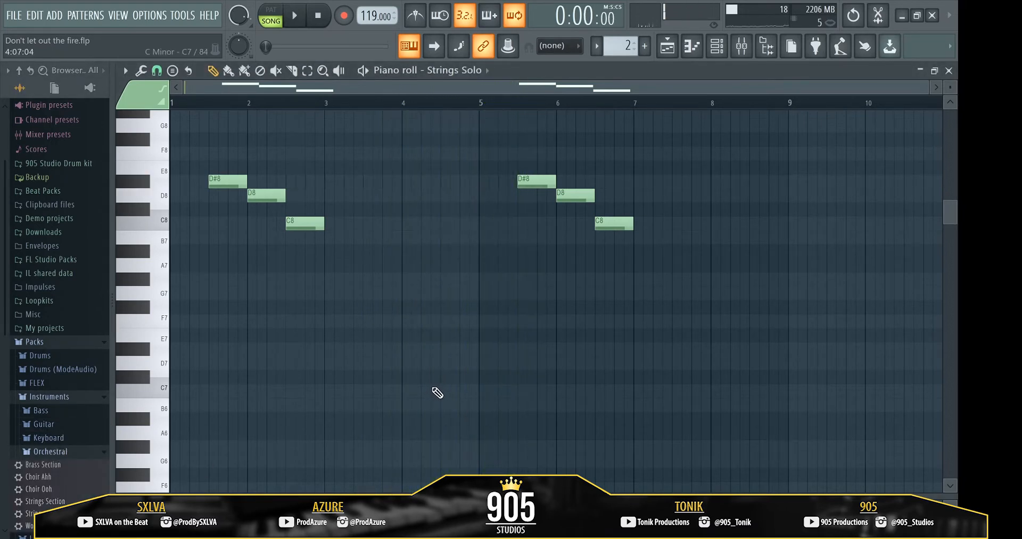
# Step: Transpose the Strings Solo notes down an octave, listen to them, and move them back up an octave
pyautogui.hotkey('ctrl', 'Down')
pyautogui.press('space')
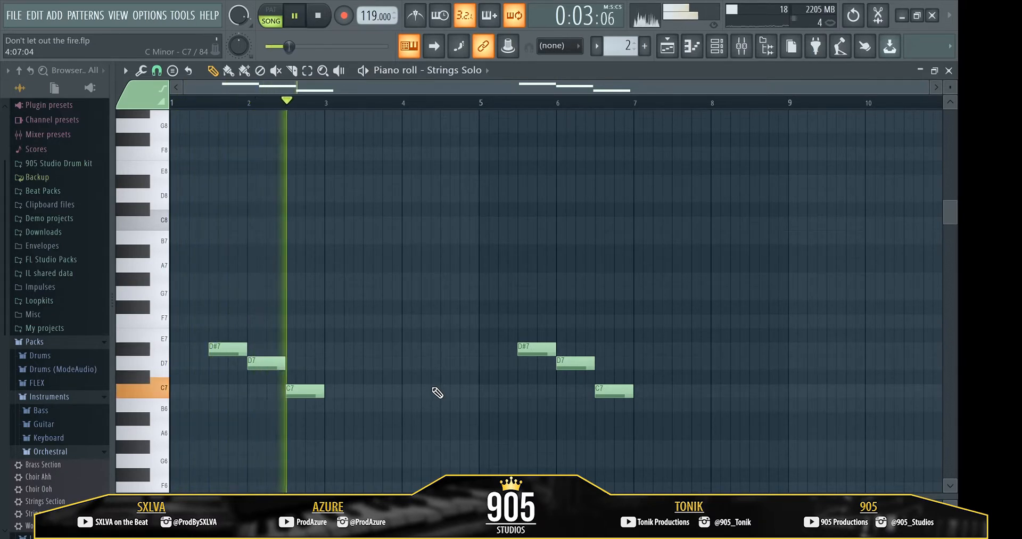
pyautogui.hotkey('ctrl', 'Up')
pyautogui.press('space')
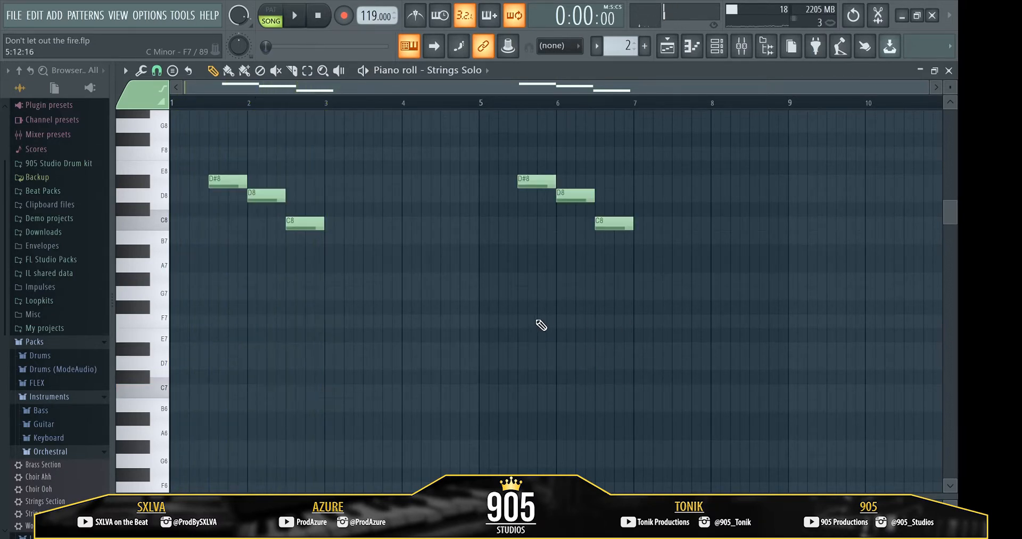
# Step: Turn off all effect slots on the Strings Solo mixer insert except HalfTime
pyautogui.click(743, 48)
pyautogui.click(240, 197)
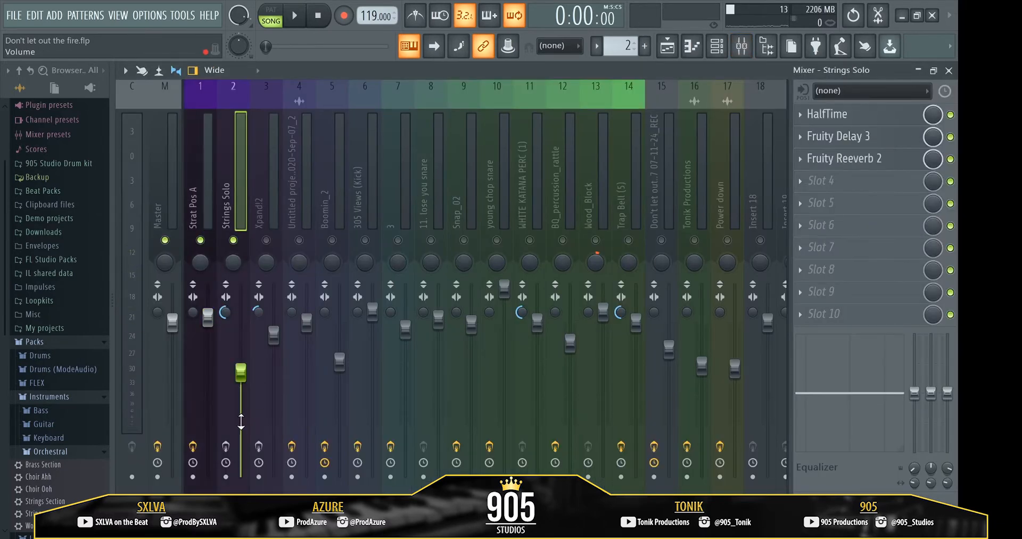
pyautogui.click(225, 448)
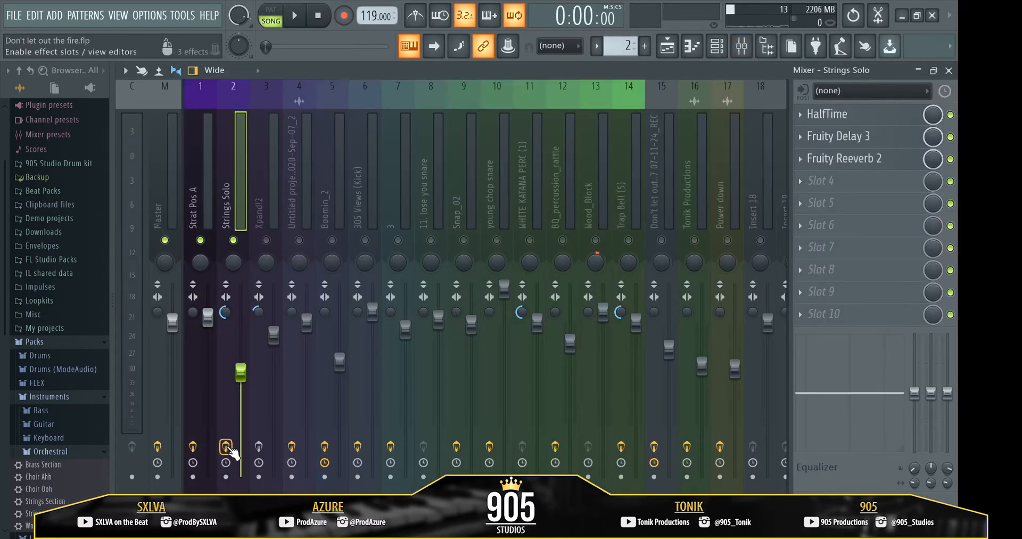
pyautogui.rightClick(950, 113)
pyautogui.click(922, 121)
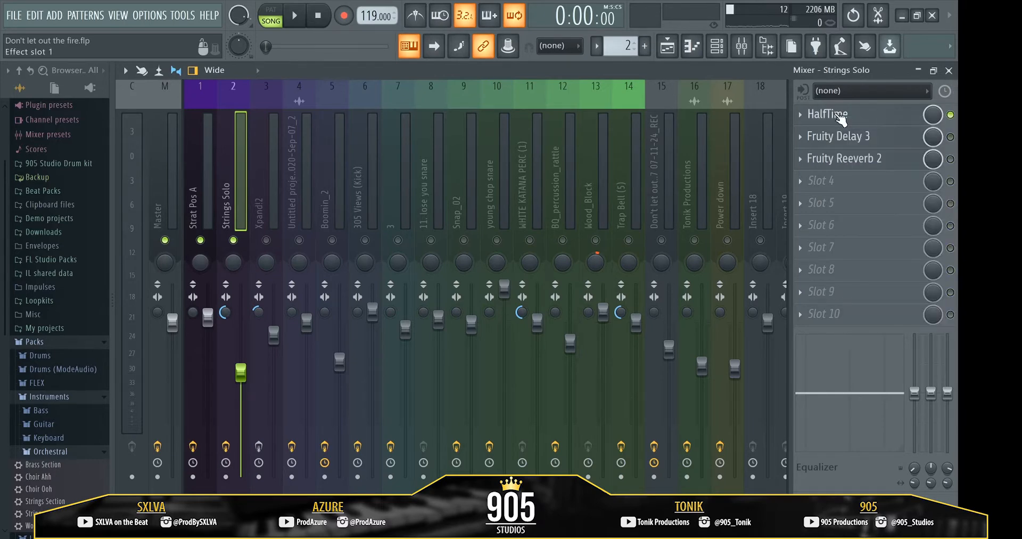
# Step: Review the HalfTime settings on the Strings Solo insert and listen to the strings with only that effect
pyautogui.click(840, 116)
pyautogui.click(605, 209)
pyautogui.press('space')
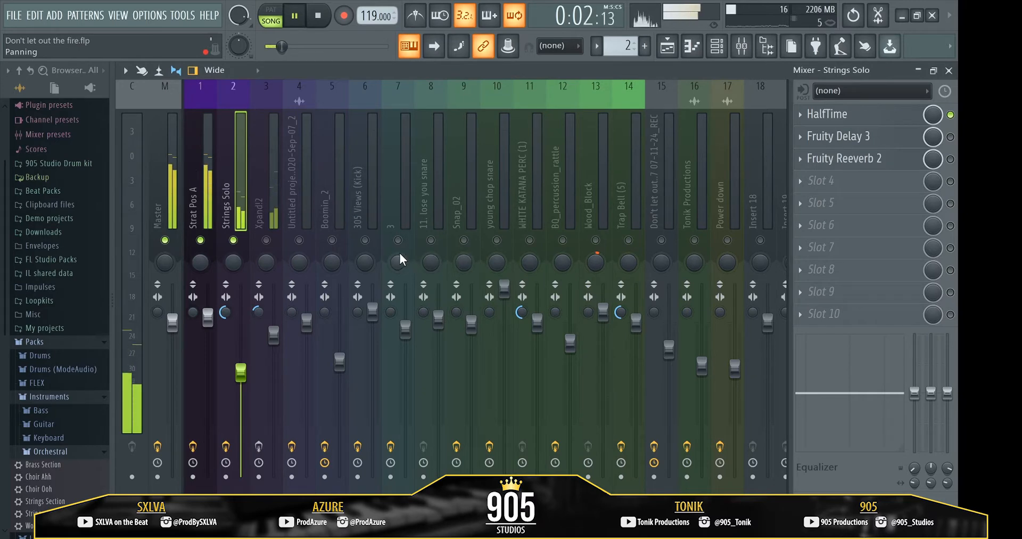
pyautogui.click(839, 114)
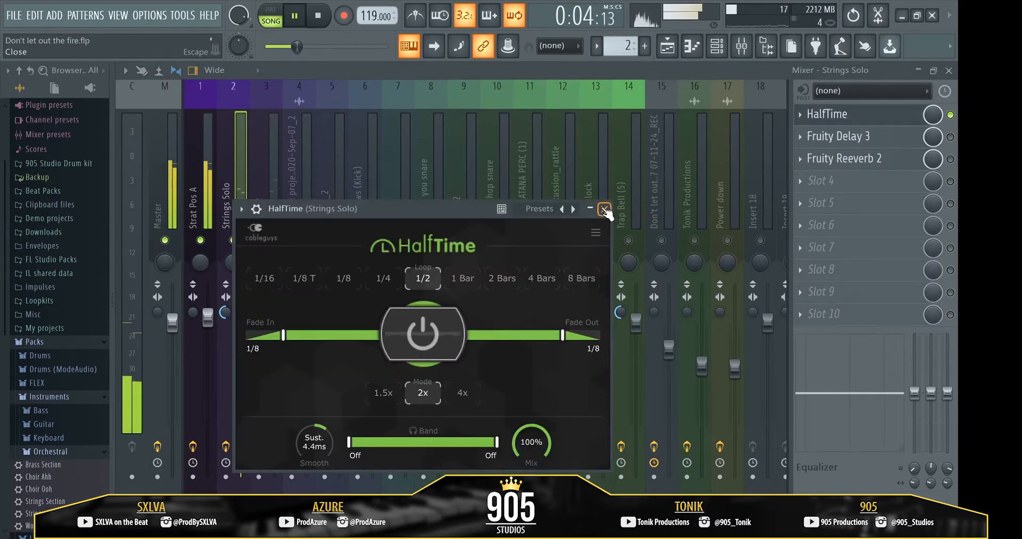
# Step: Turn on Fruity Delay 3 on the Strings Solo insert and review its settings while listening
pyautogui.click(602, 204)
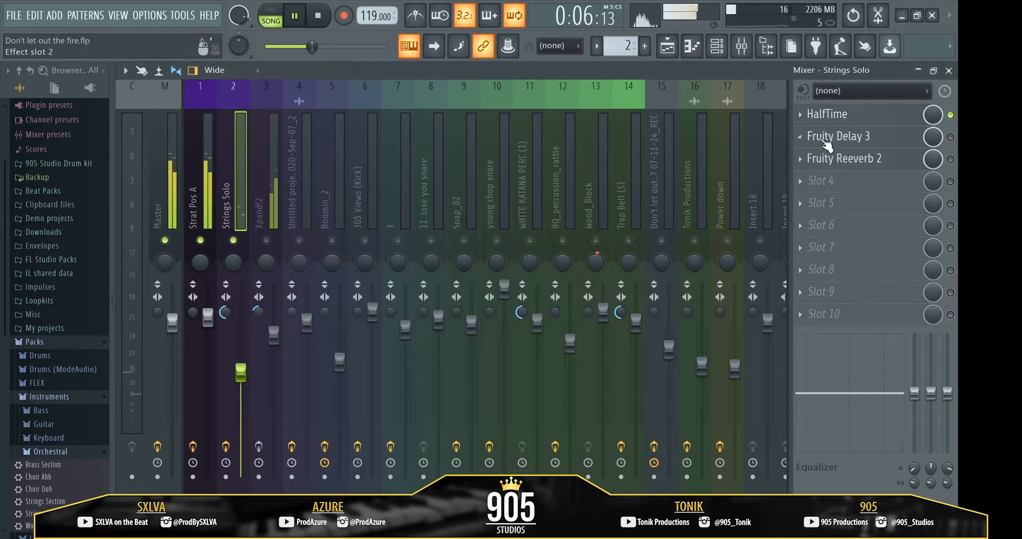
pyautogui.press('space')
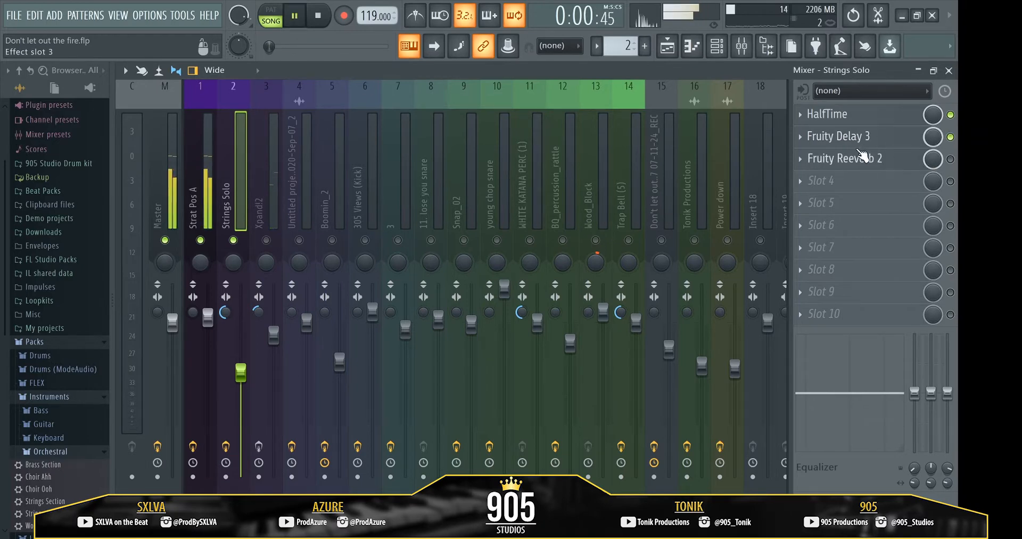
pyautogui.click(858, 137)
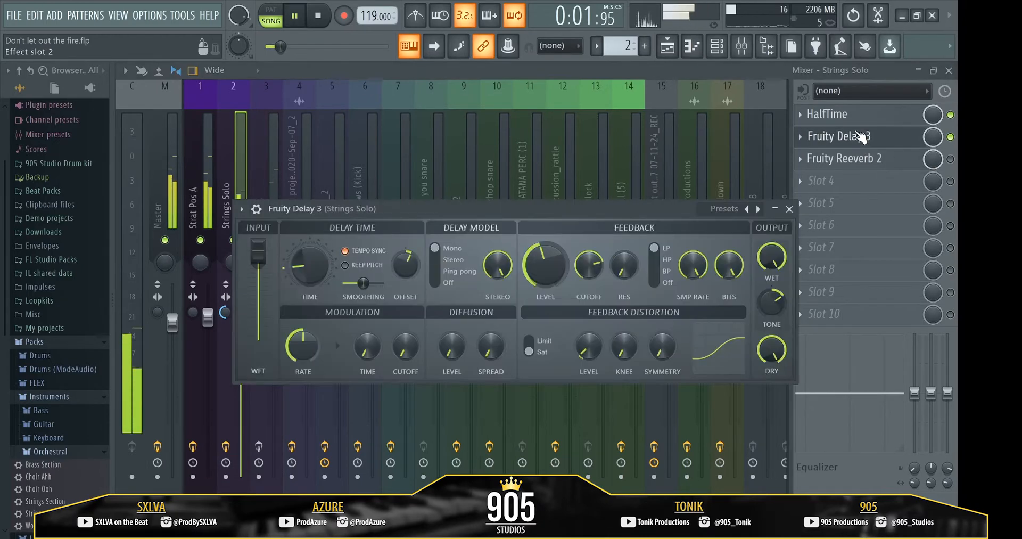
pyautogui.click(789, 209)
pyautogui.press('space')
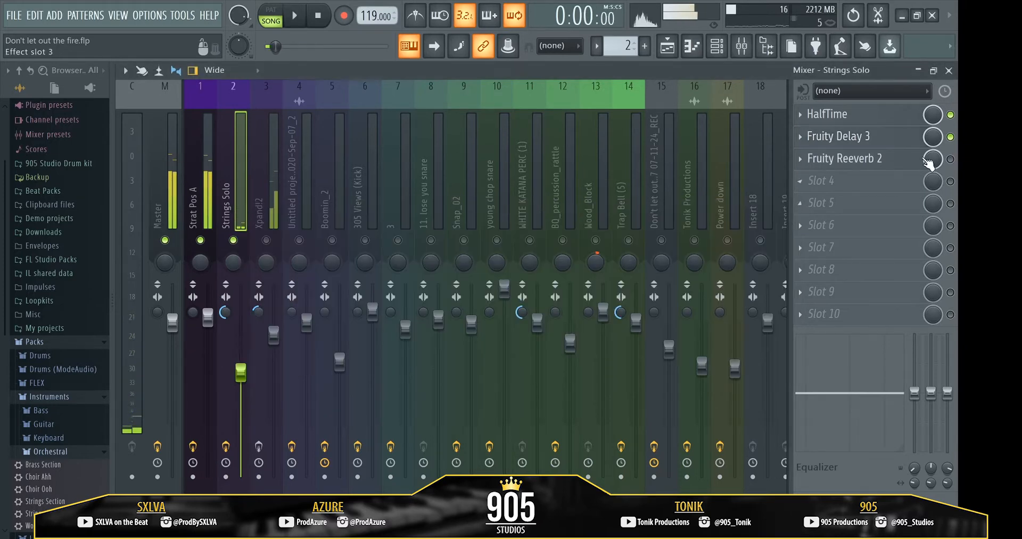
# Step: Turn on all remaining effect slots on the Strings Solo insert and review the Fruity Reeverb 2 settings during playback
pyautogui.press('space')
pyautogui.moveTo(950, 181); pyautogui.dragTo(950, 214)
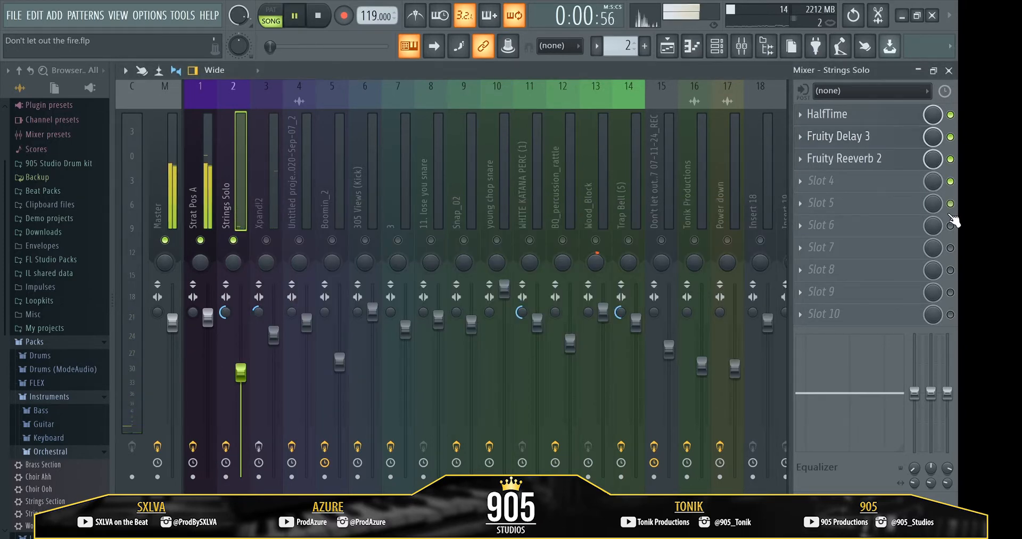
pyautogui.moveTo(949, 248); pyautogui.dragTo(949, 314)
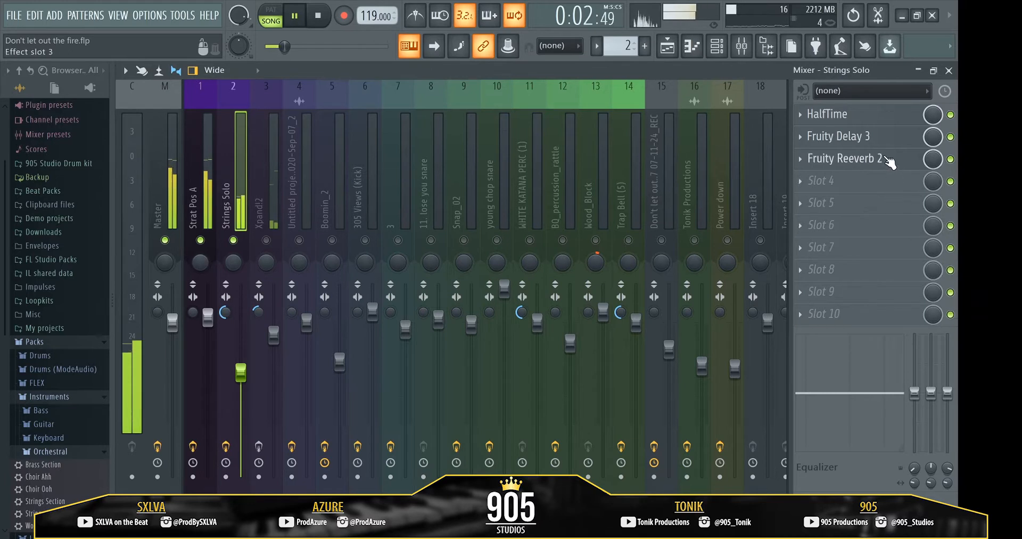
pyautogui.click(862, 159)
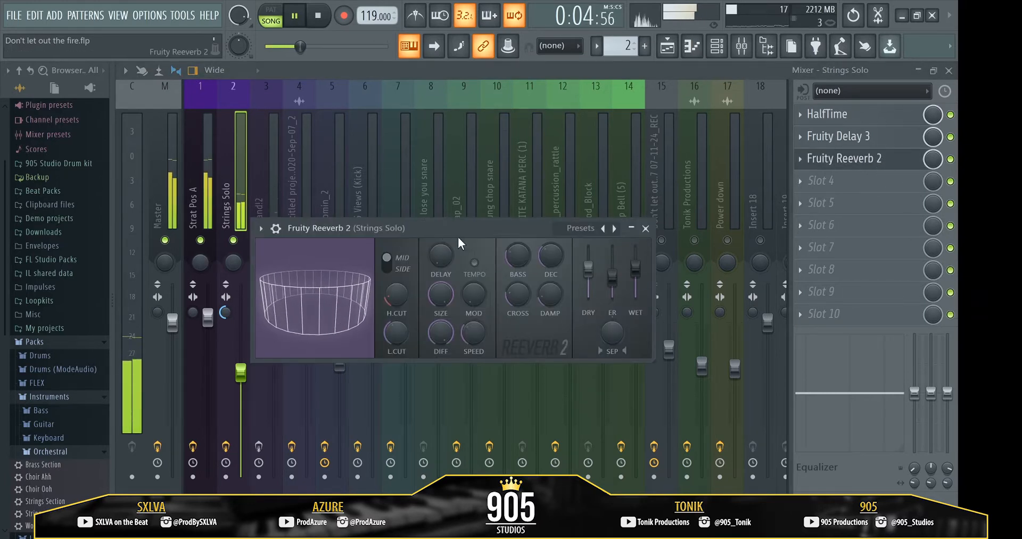
pyautogui.click(644, 227)
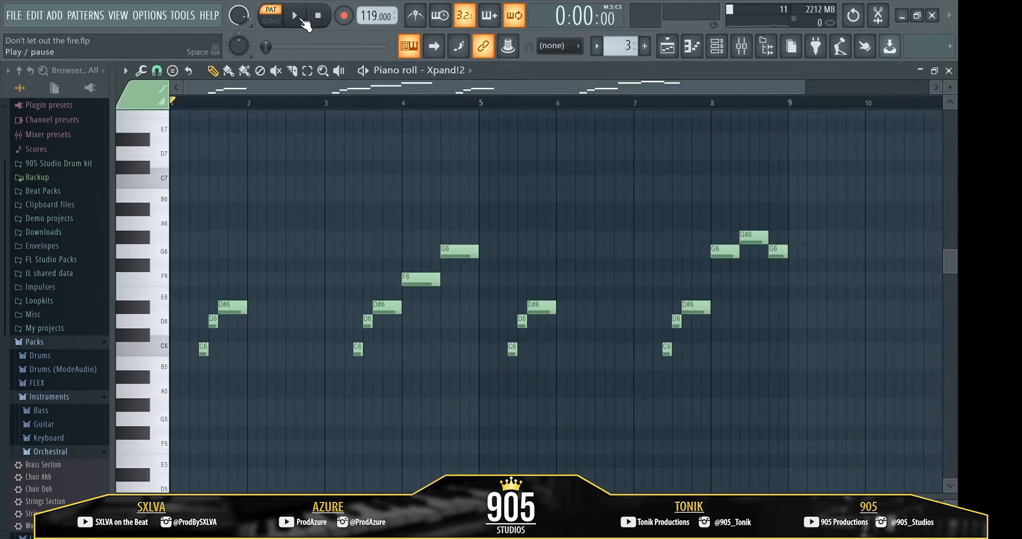
# Step: Unmute all mixer tracks, including Xpand!2, by toggling the Xpand!2 solo state
pyautogui.click(746, 52)
pyautogui.rightClick(270, 238)
pyautogui.rightClick(270, 237)
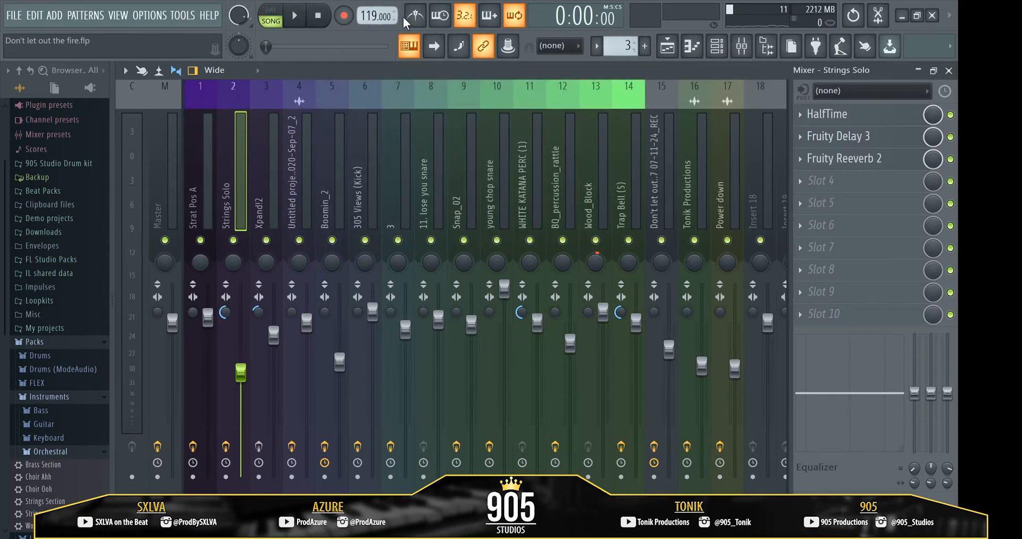
# Step: Play the song and examine the Xpand!2 notes in the piano roll
pyautogui.click(294, 16)
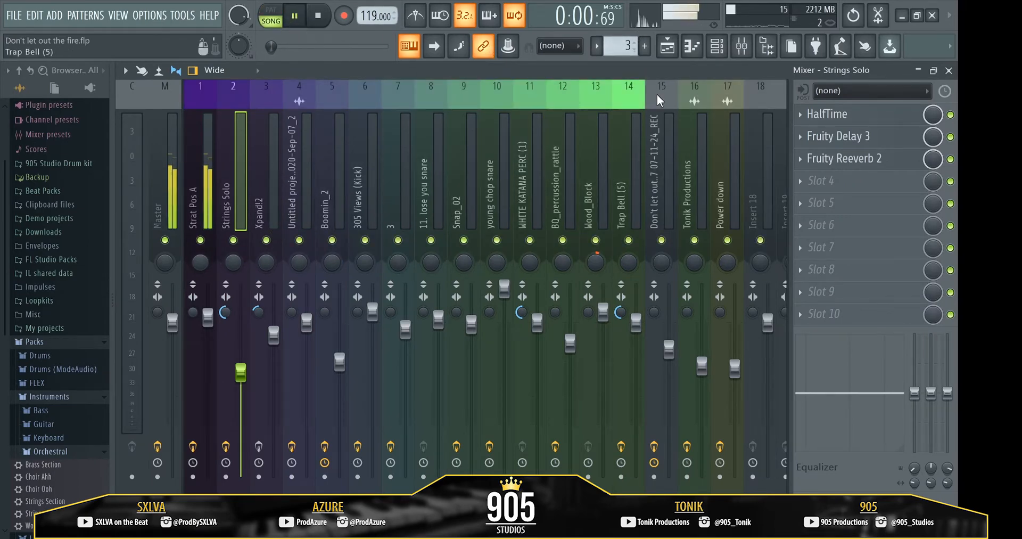
pyautogui.click(692, 46)
pyautogui.scroll(-4, 292, 224)
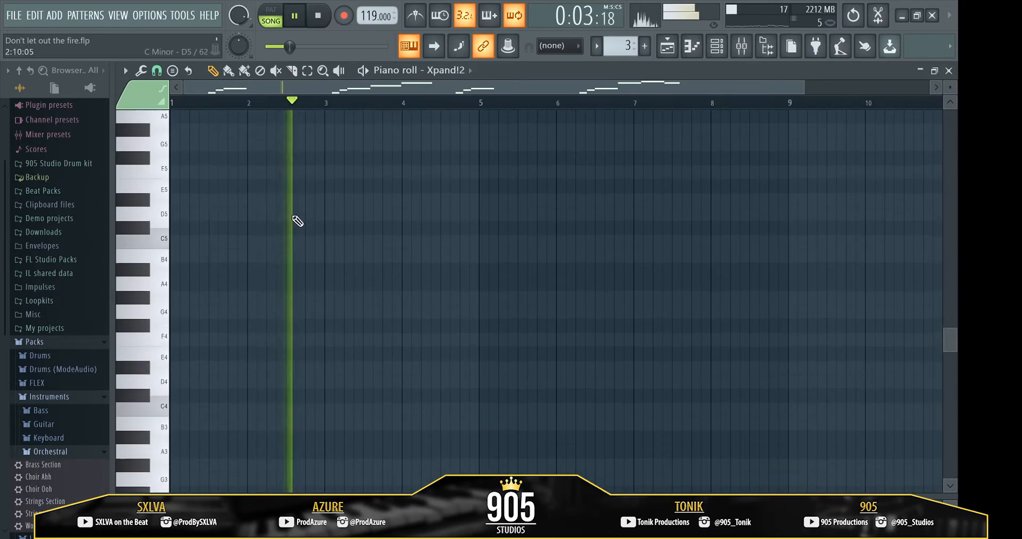
pyautogui.scroll(8, 293, 217)
pyautogui.scroll(-1, 294, 214)
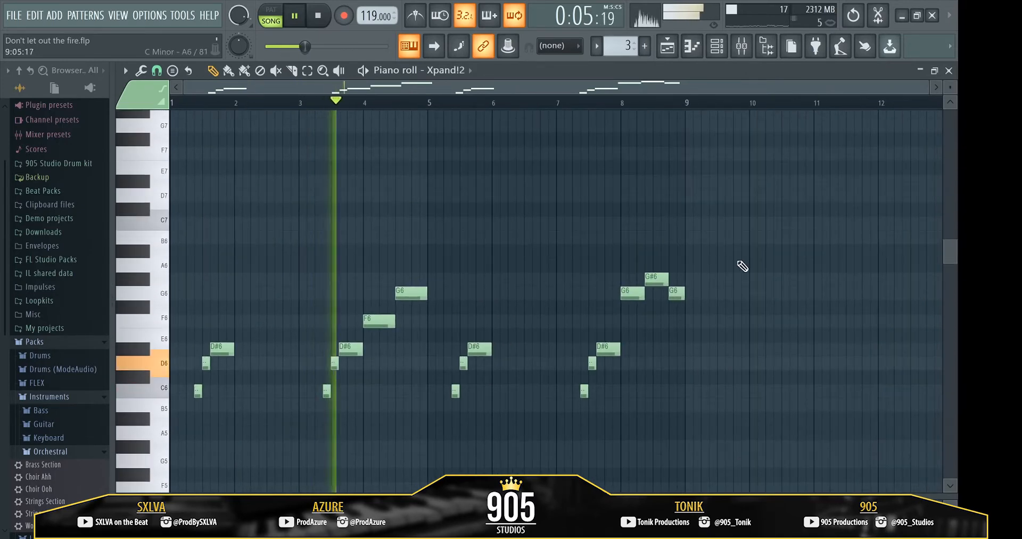
pyautogui.scroll(-1, 766, 262)
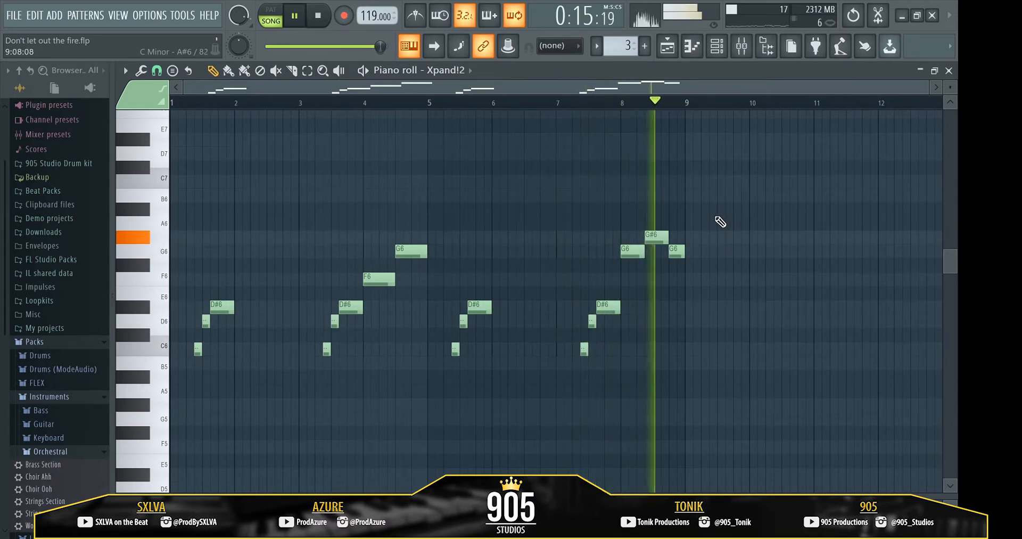
pyautogui.press('space')
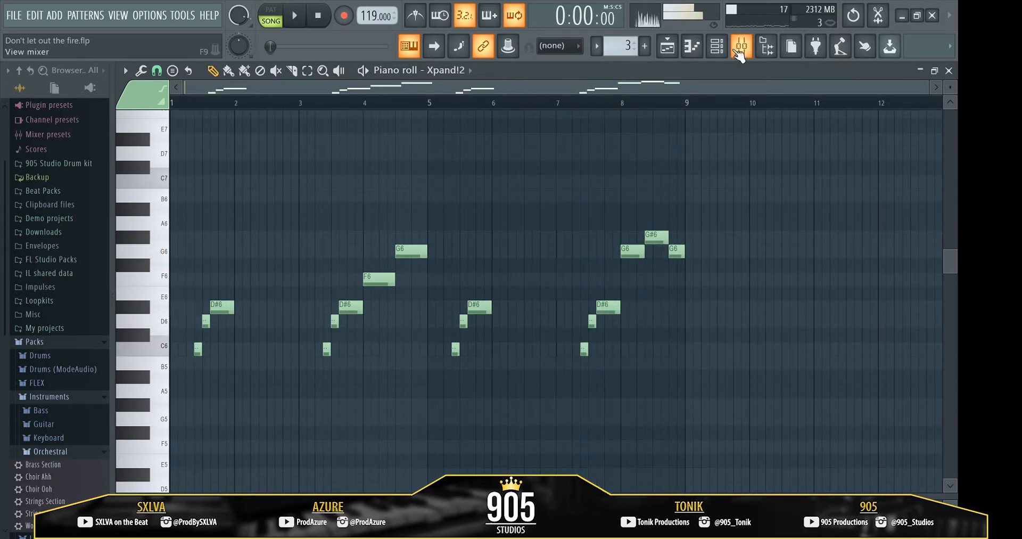
# Step: Select the 38 Woodpecker Bells preset from the 20 Bells category in Xpand!2
pyautogui.click(717, 46)
pyautogui.click(213, 187)
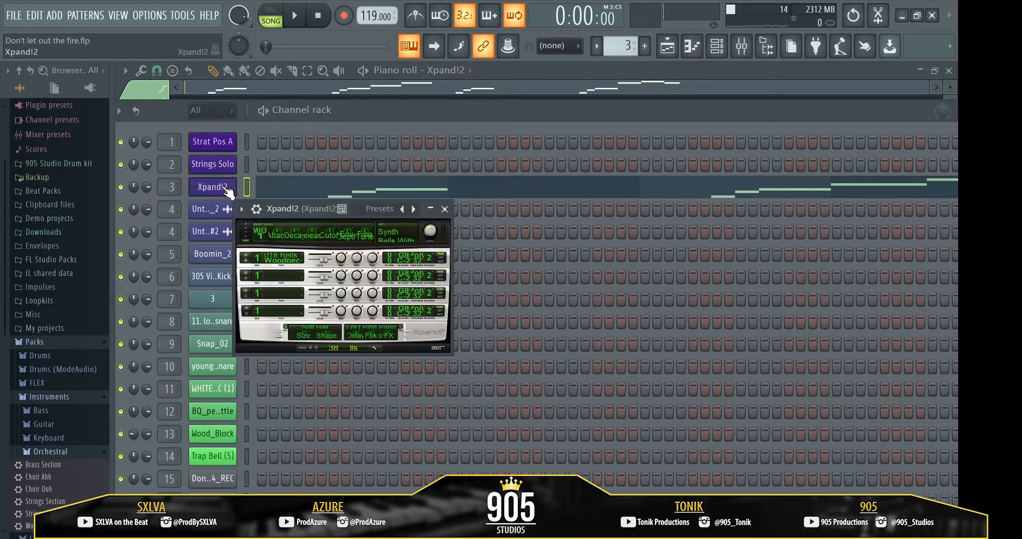
pyautogui.click(330, 346)
pyautogui.moveTo(364, 449)
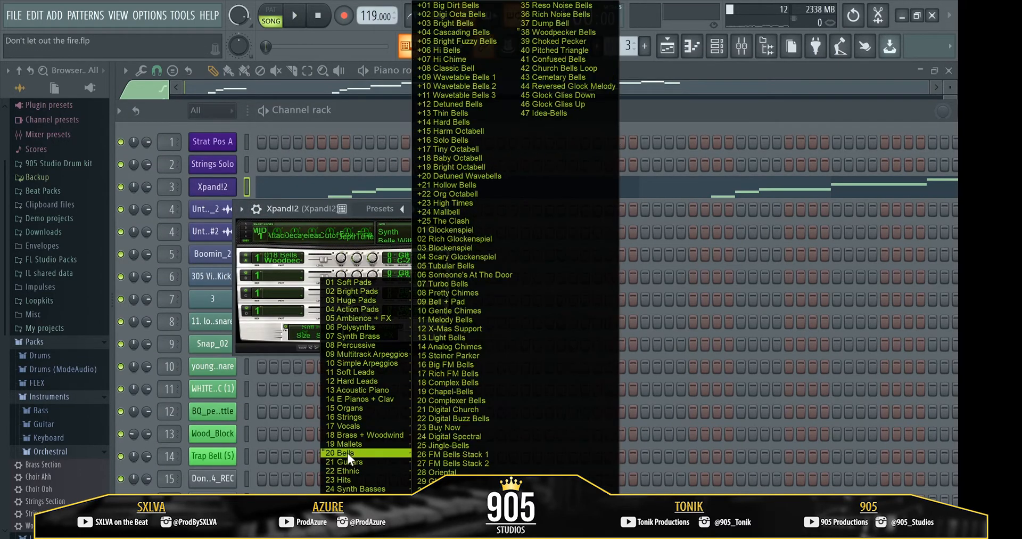
pyautogui.click(565, 33)
# Step: Turn off Fruity Reeverb 2 on the Xpand!2 insert and review the Gross Beat Fade In volume setting while listening
pyautogui.click(745, 53)
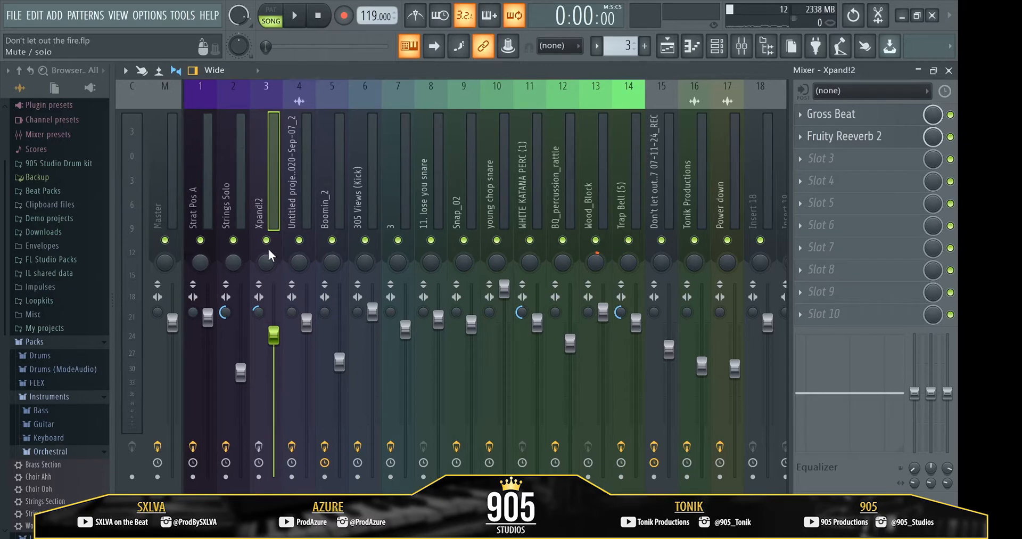
pyautogui.click(828, 114)
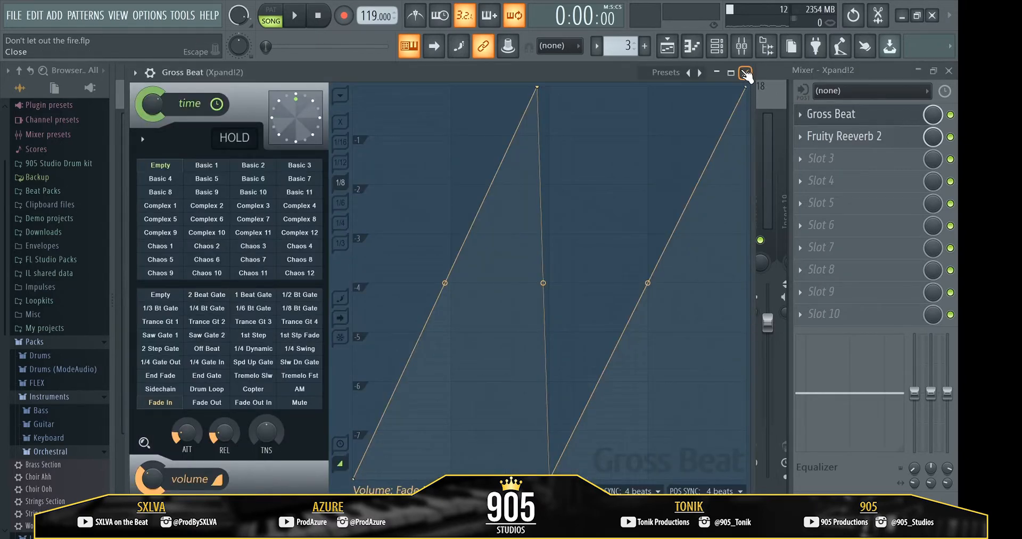
pyautogui.click(950, 137)
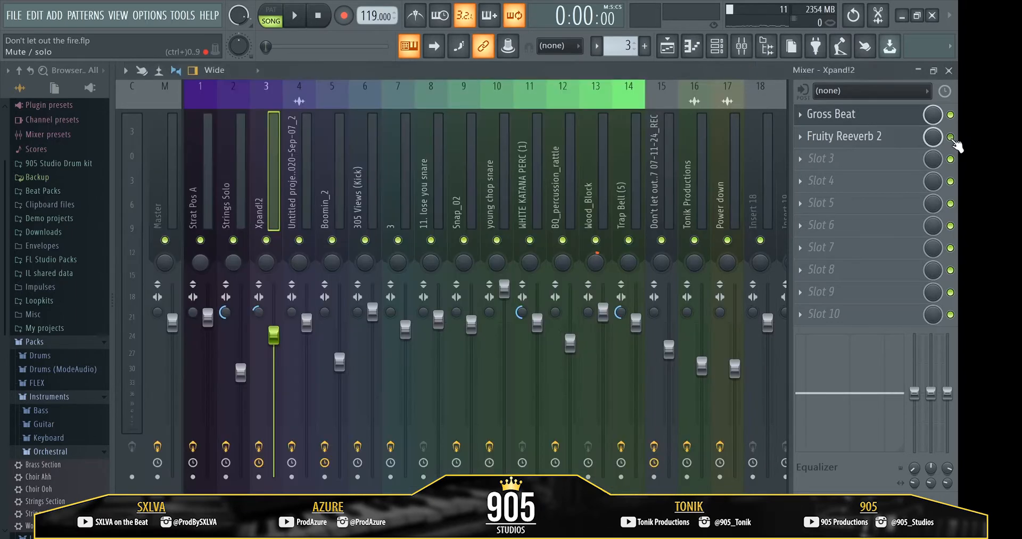
pyautogui.press('space')
pyautogui.click(831, 114)
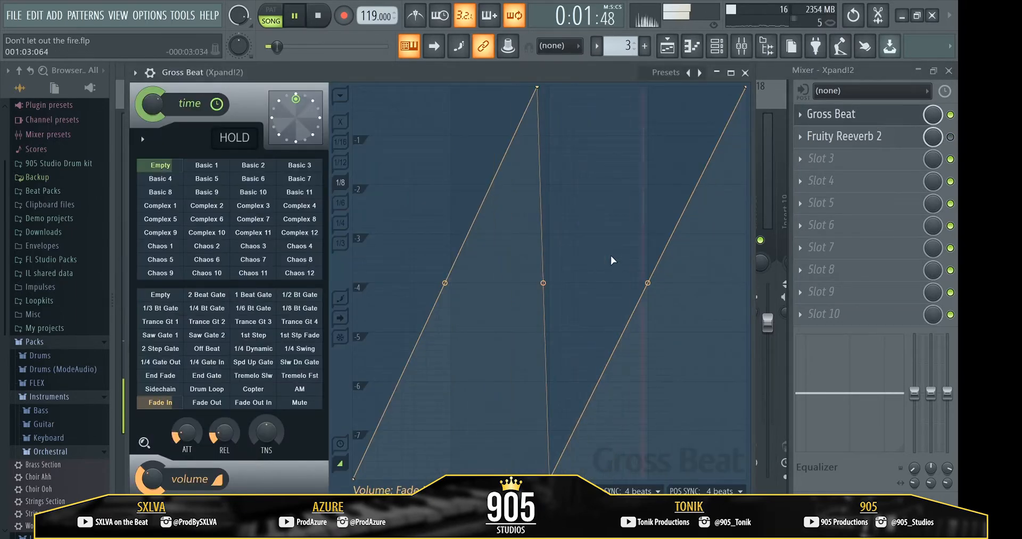
pyautogui.press('space')
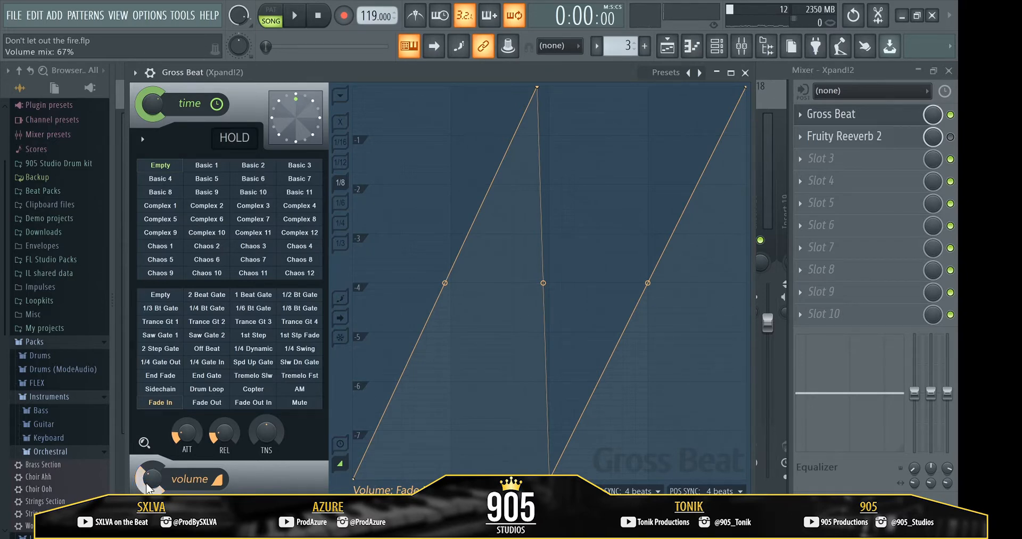
pyautogui.click(745, 73)
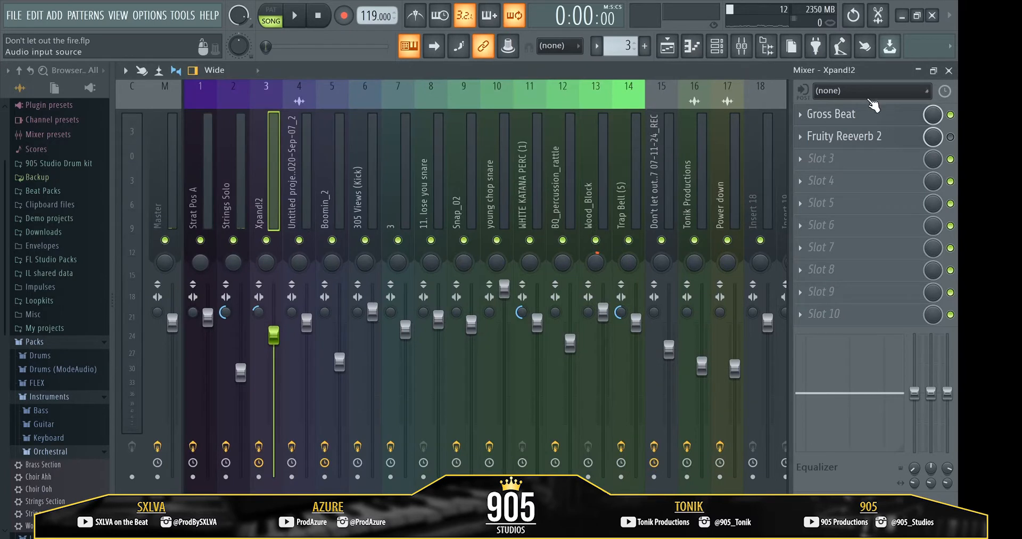
# Step: Turn Fruity Reeverb 2 back on for the Xpand!2 insert and compare the sound without and with it
pyautogui.press('space')
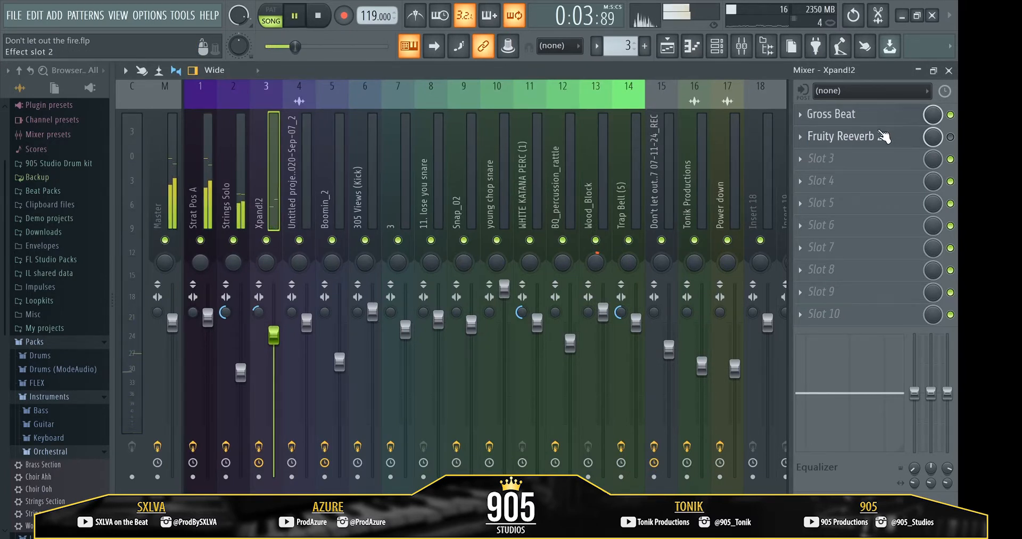
pyautogui.press('space')
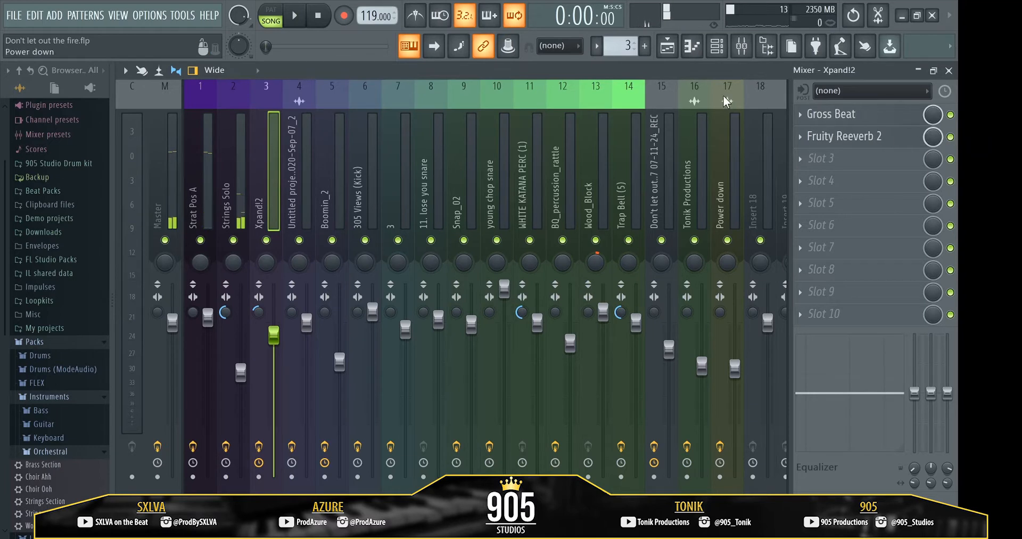
pyautogui.press('space')
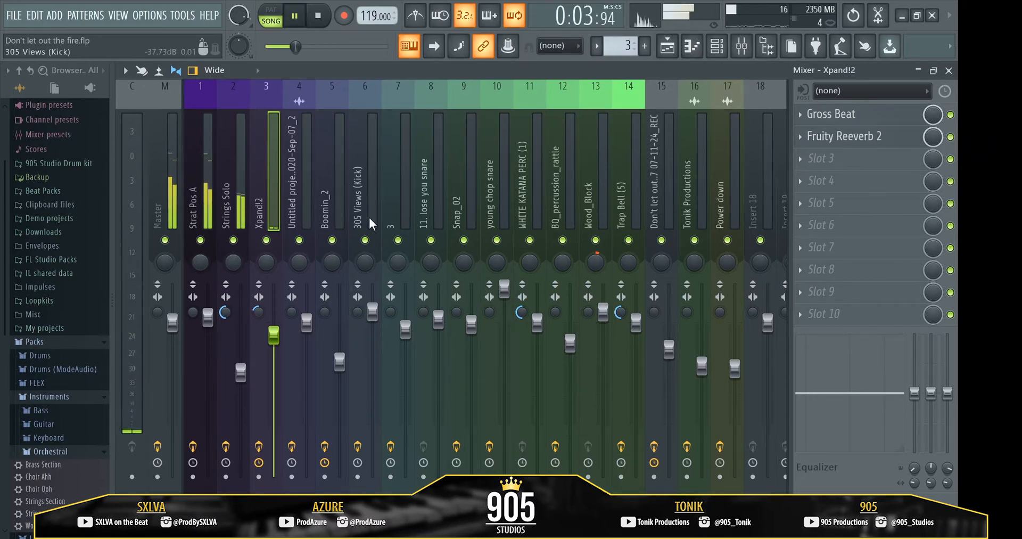
pyautogui.press('space')
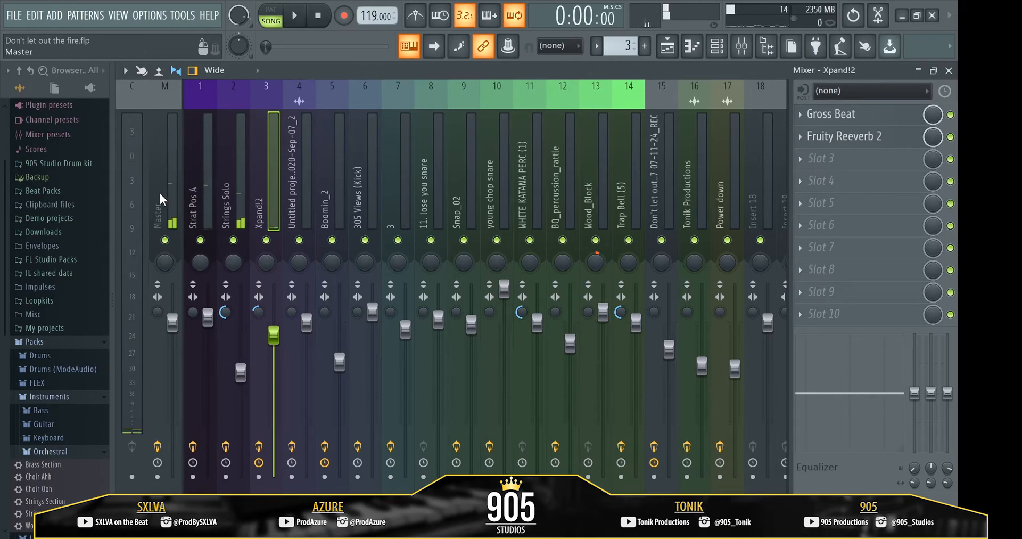
# Step: Play back part of the recording held in Edison on the Master insert and close it
pyautogui.click(161, 199)
pyautogui.click(829, 115)
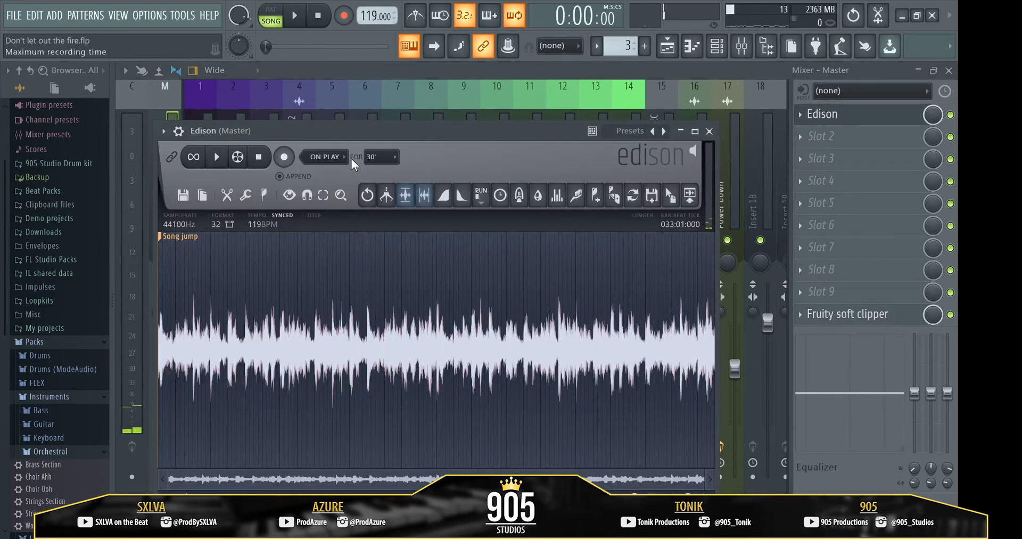
pyautogui.click(218, 157)
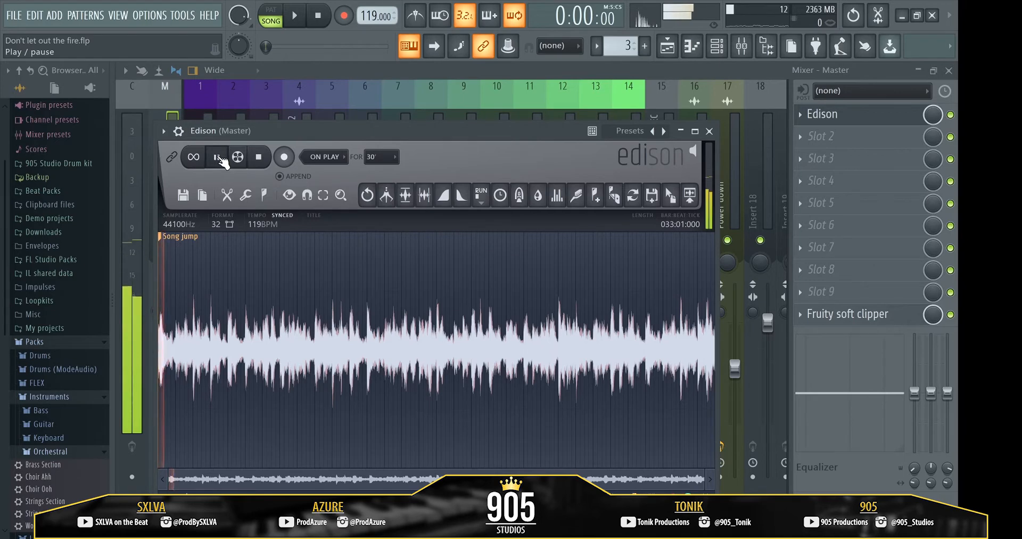
pyautogui.click(259, 162)
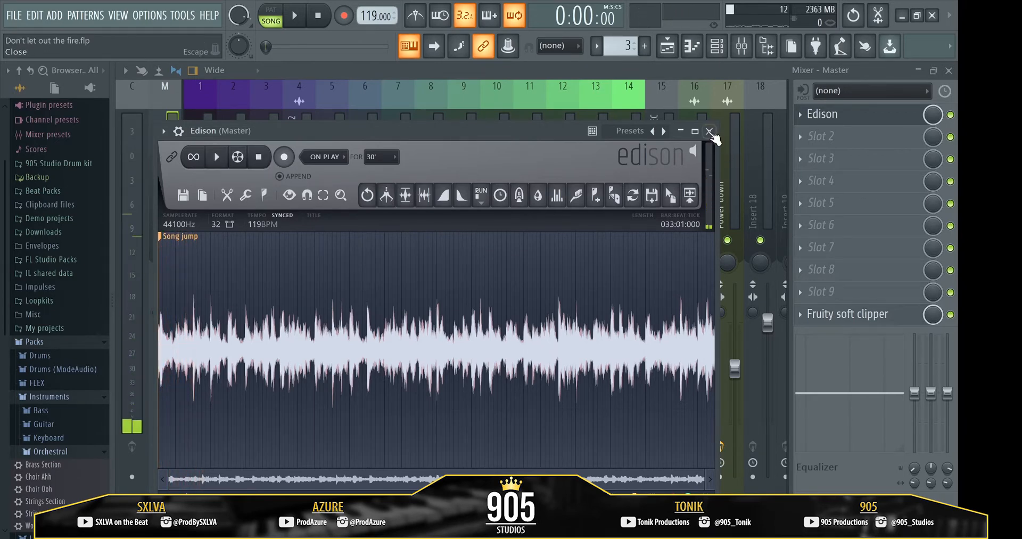
pyautogui.click(708, 131)
# Step: Copy all three playlist clips to bar 9 and delete the original Strings Solo and Xpand!2 clips from bar 1
pyautogui.click(671, 48)
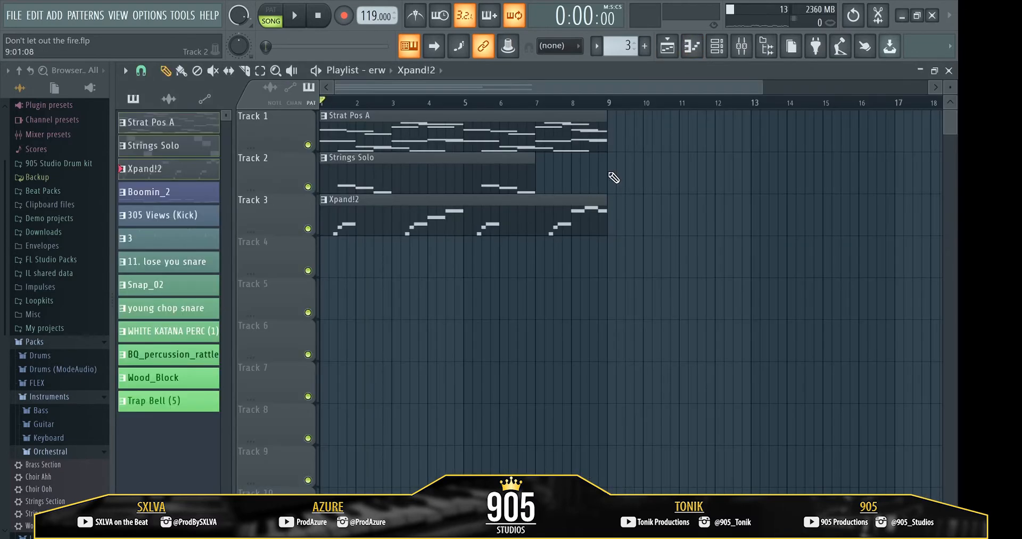
pyautogui.hotkey('ctrl', 'a')
pyautogui.moveTo(373, 134)
pyautogui.mouseDown()
pyautogui.moveTo(684, 130)
pyautogui.moveTo(631, 129)
pyautogui.mouseUp()
pyautogui.scroll(-3, 553, 195)
pyautogui.rightClick(396, 180)
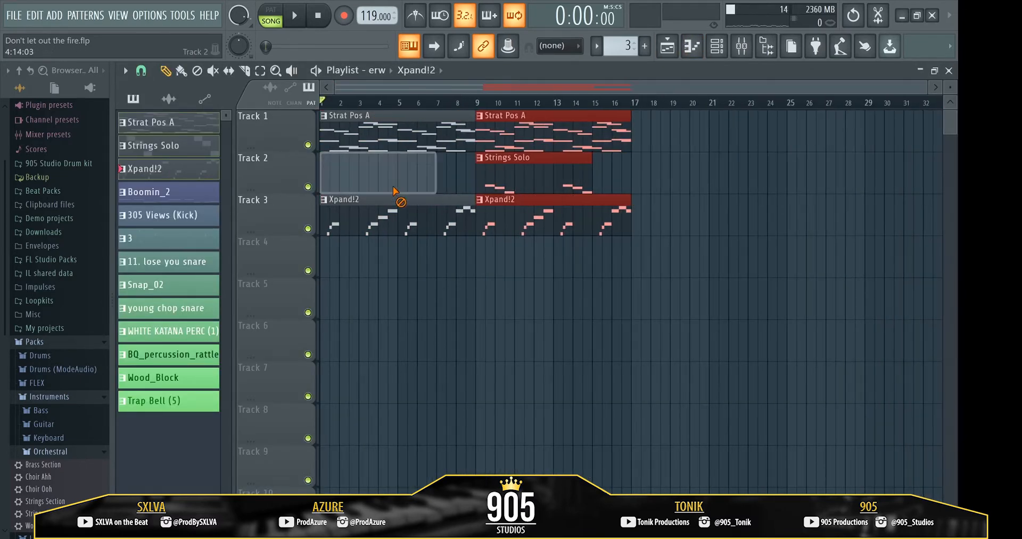
pyautogui.rightClick(399, 213)
# Step: Duplicate the whole 16-bar clip arrangement twice so it fills the playlist through bar 48
pyautogui.hotkey('ctrl', 'a')
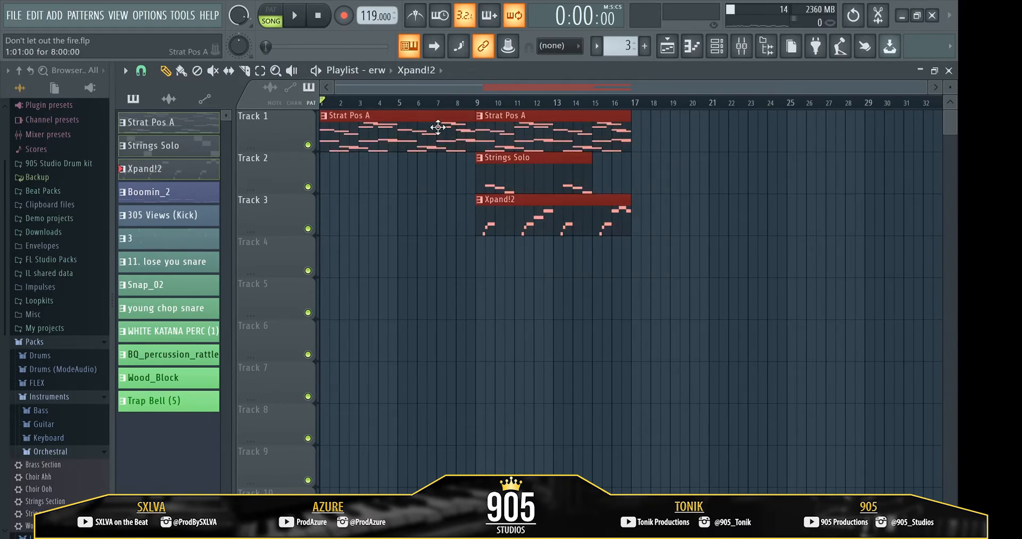
pyautogui.hotkey('ctrl', 'b')
pyautogui.hotkey('ctrl', 'b')
pyautogui.scroll(-3, 612, 273)
pyautogui.rightClick(546, 270)
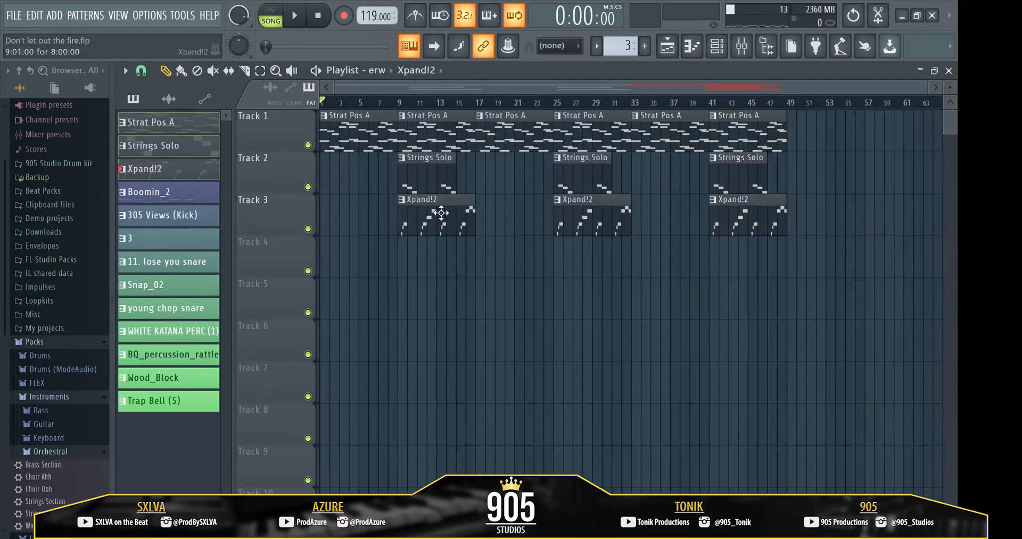
# Step: Move the first Xpand!2 clip to bar 17 and clear all clips from bar 33 on before playing the arrangement
pyautogui.moveTo(441, 212); pyautogui.dragTo(519, 212)
pyautogui.moveTo(573, 176)
pyautogui.mouseDown()
pyautogui.moveTo(503, 177)
pyautogui.moveTo(582, 176)
pyautogui.moveTo(573, 177)
pyautogui.mouseUp()
pyautogui.rightClick(750, 226)
pyautogui.rightClick(753, 178)
pyautogui.rightClick(758, 147)
pyautogui.rightClick(676, 135)
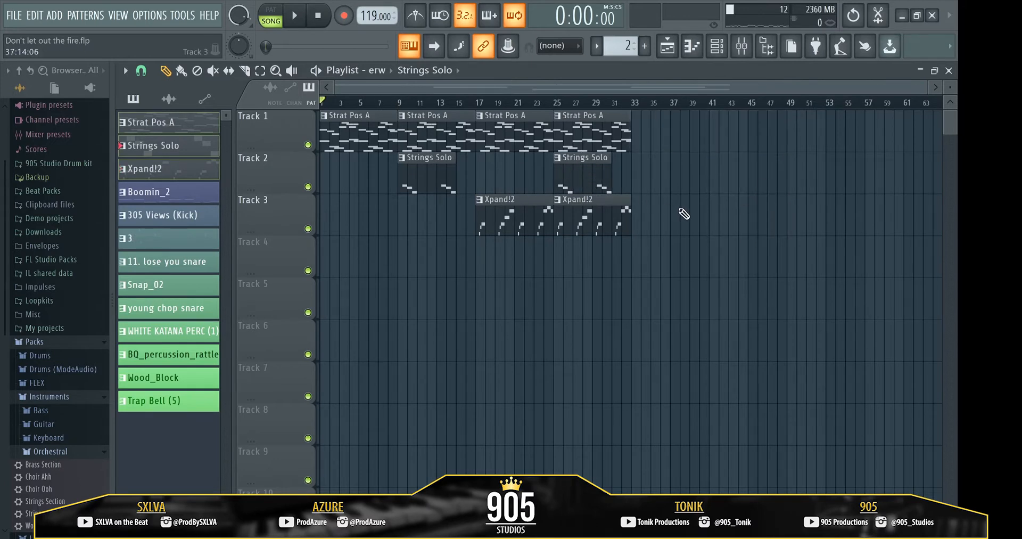
pyautogui.press('space')
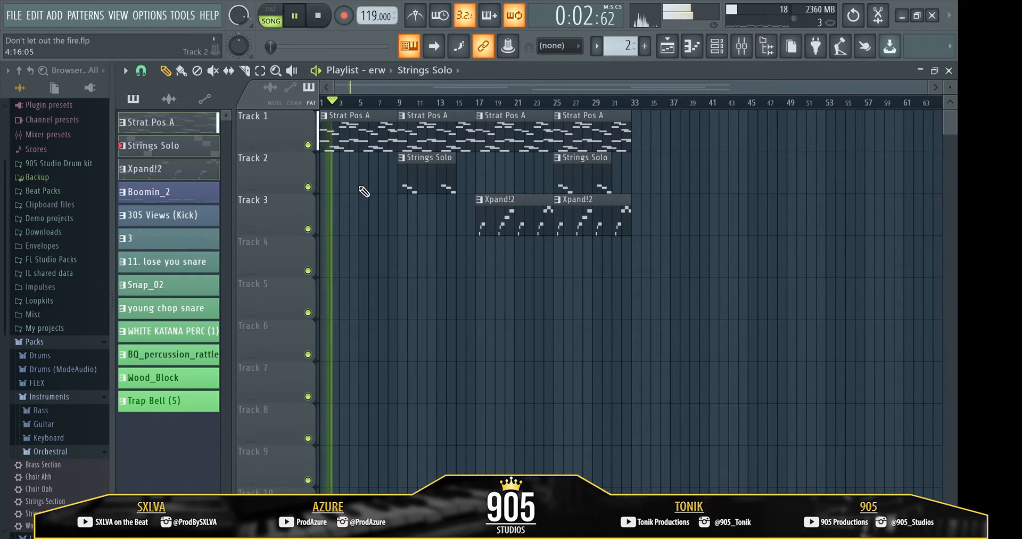
# Step: Play the layered arrangement from bar 9, bar 17 and bar 25 to hear each section, and stop playback
pyautogui.click(400, 102)
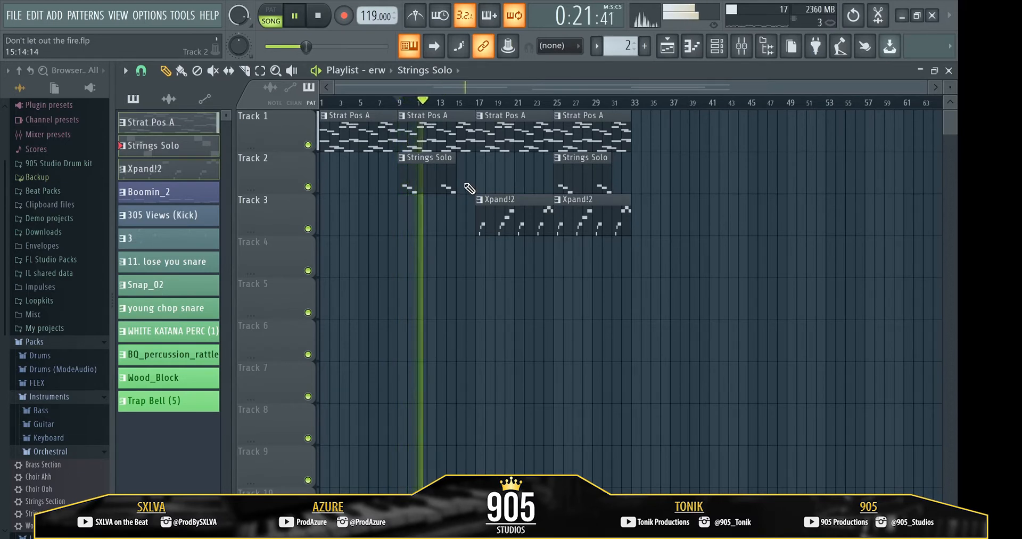
pyautogui.press('space')
pyautogui.click(477, 102)
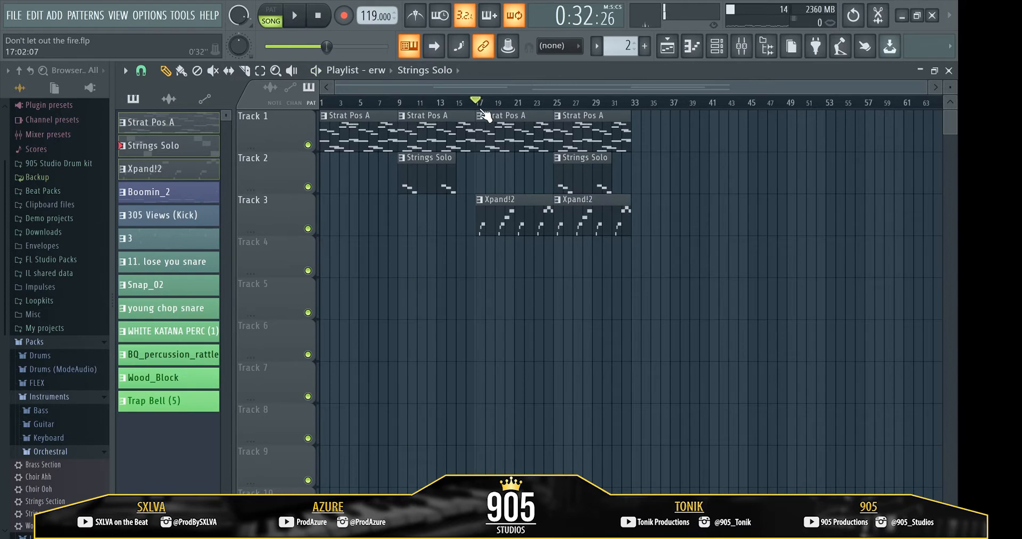
pyautogui.press('space')
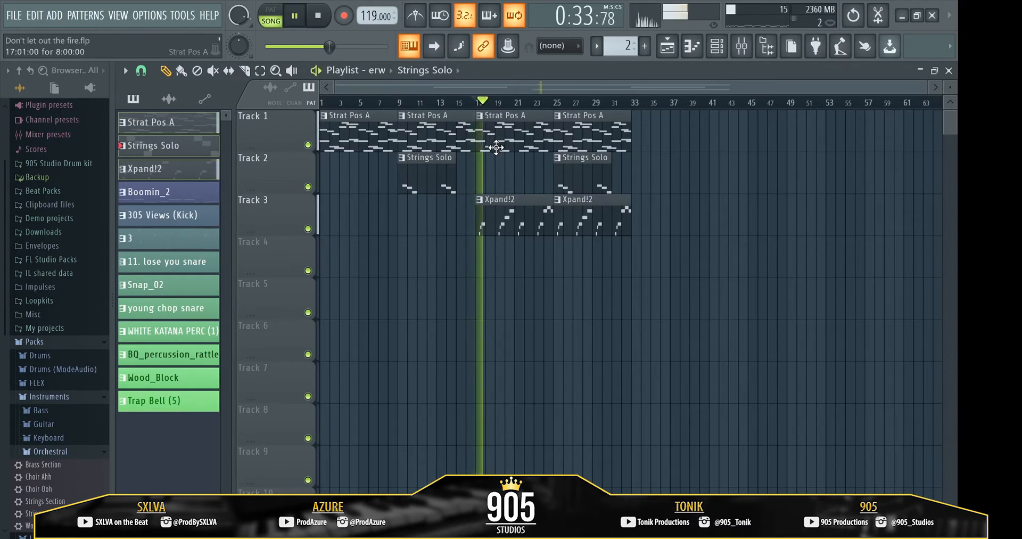
pyautogui.click(560, 103)
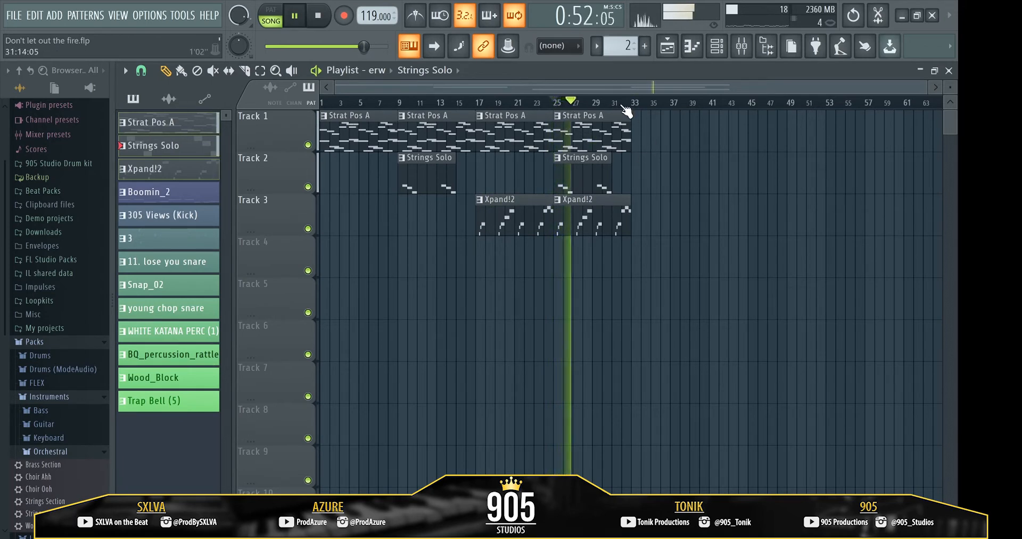
pyautogui.press('space')
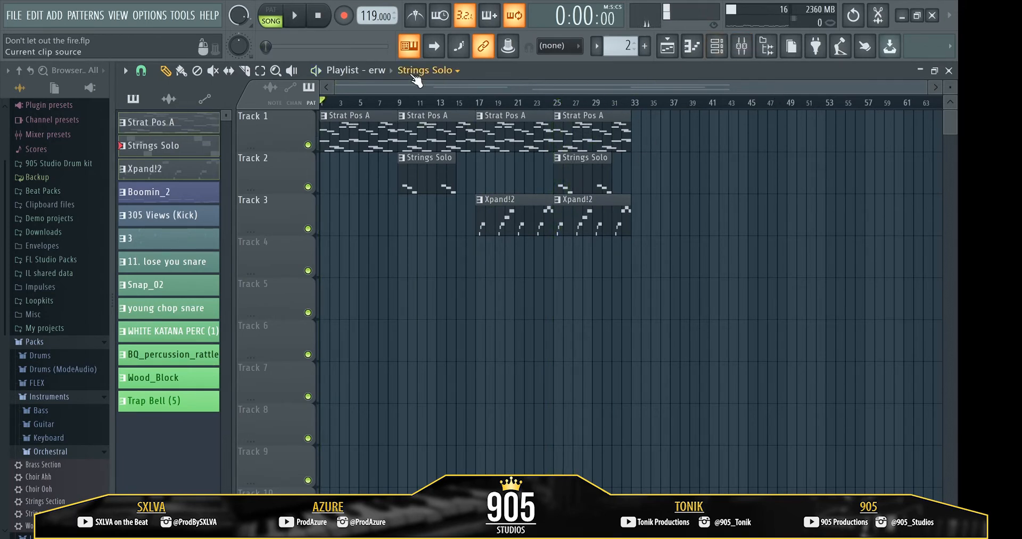
# Step: Look over the full beat in the playlist arrangement named Arrangement and return to the erw arrangement
pyautogui.click(379, 72)
pyautogui.click(381, 99)
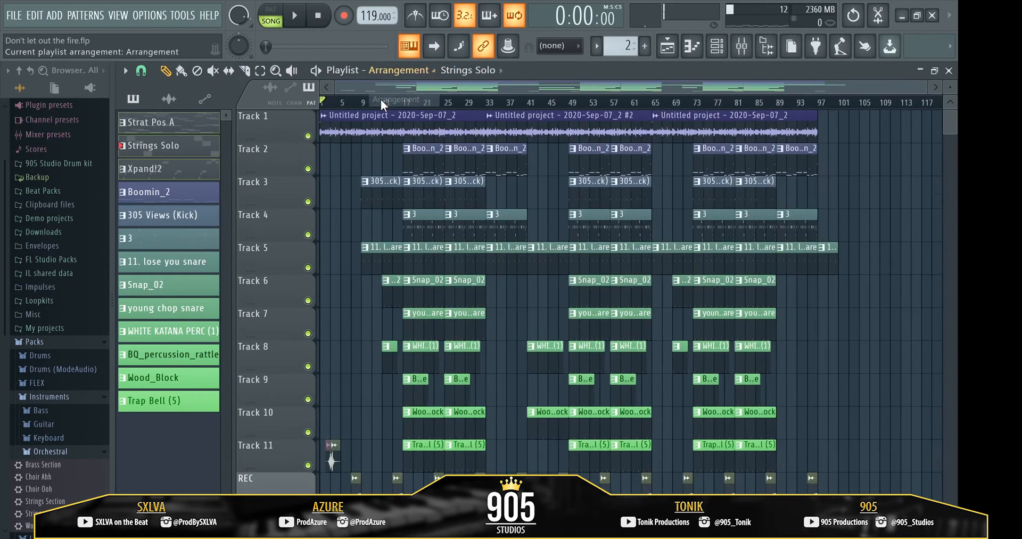
pyautogui.scroll(2, 335, 156)
pyautogui.scroll(-2, 334, 156)
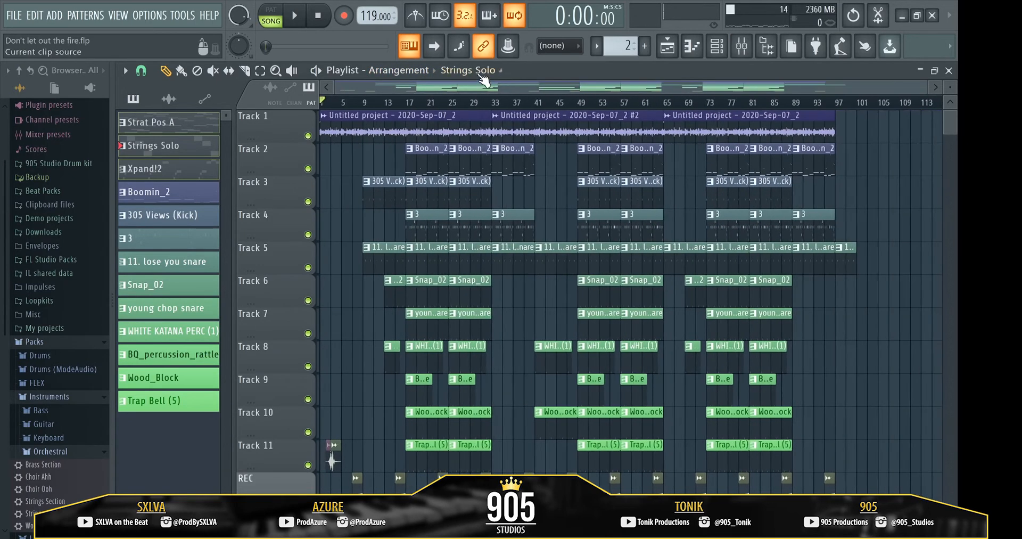
pyautogui.click(426, 72)
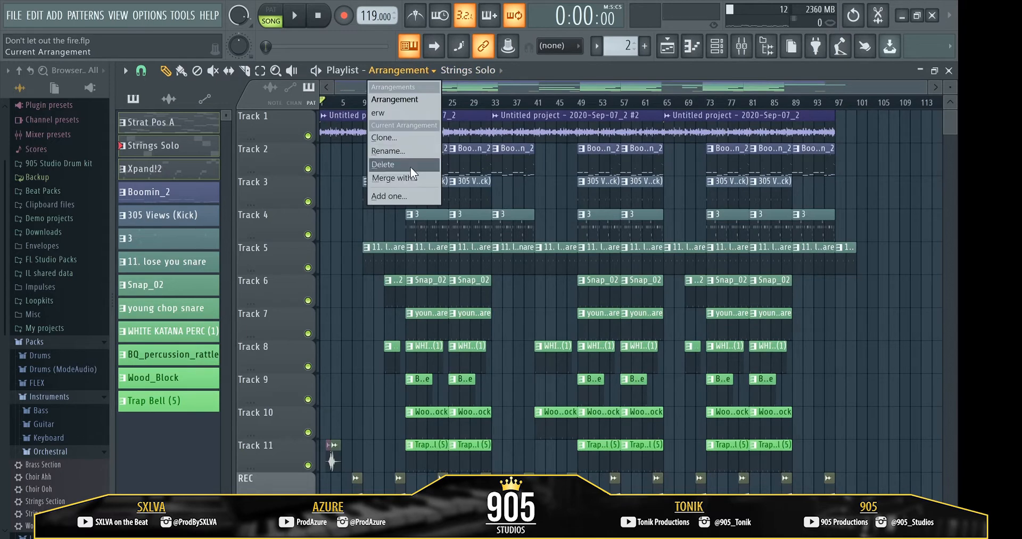
pyautogui.click(383, 113)
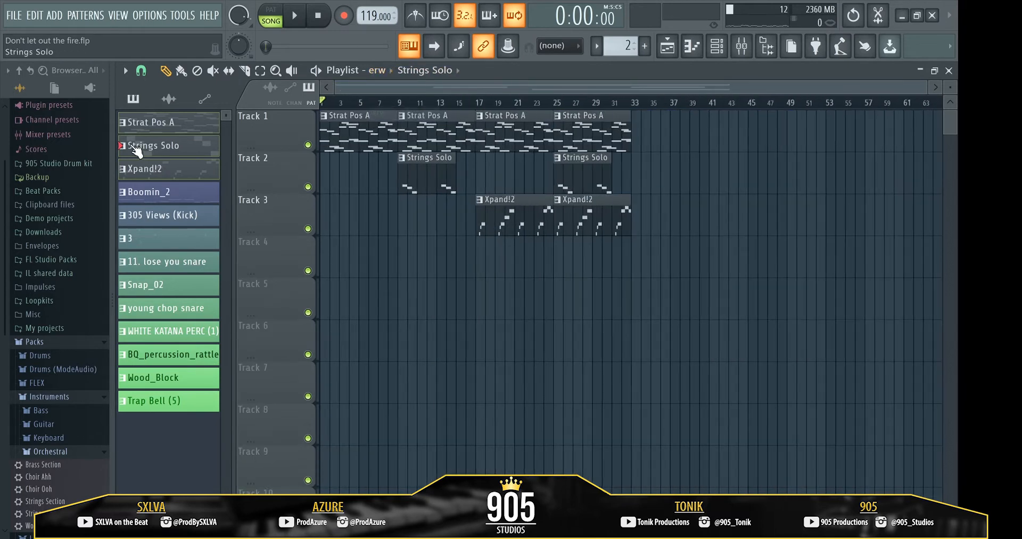
# Step: Place the Untitled project - 2020-Sep-07_2 audio clip at bar 1 of Track 5 and make it unique
pyautogui.click(168, 99)
pyautogui.click(168, 115)
pyautogui.click(322, 288)
pyautogui.click(323, 283)
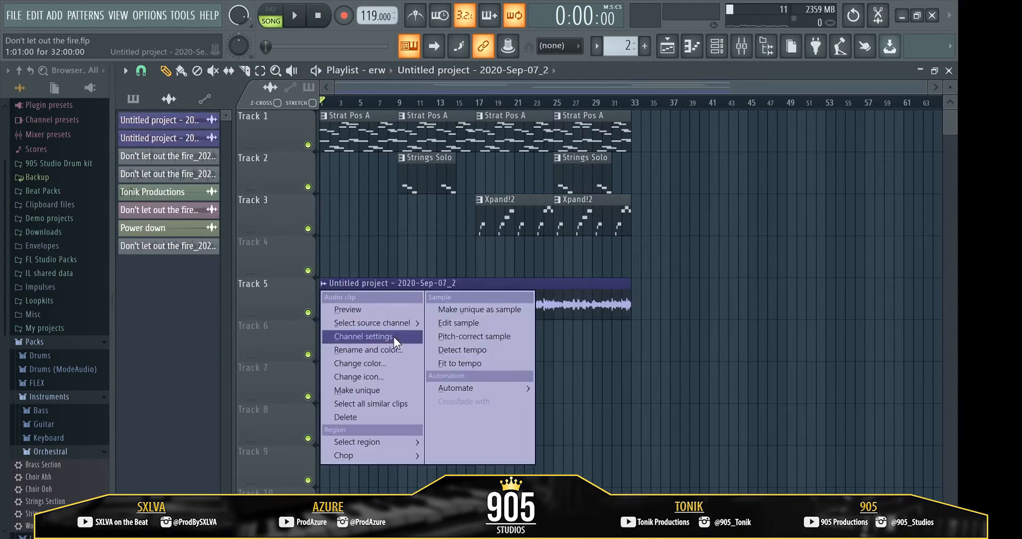
pyautogui.click(379, 389)
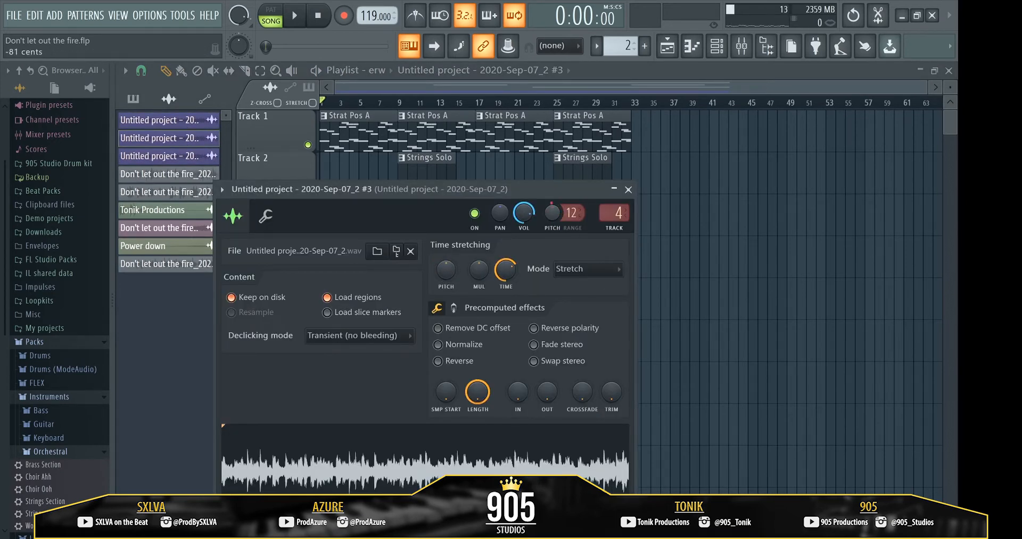
pyautogui.click(628, 190)
pyautogui.click(741, 47)
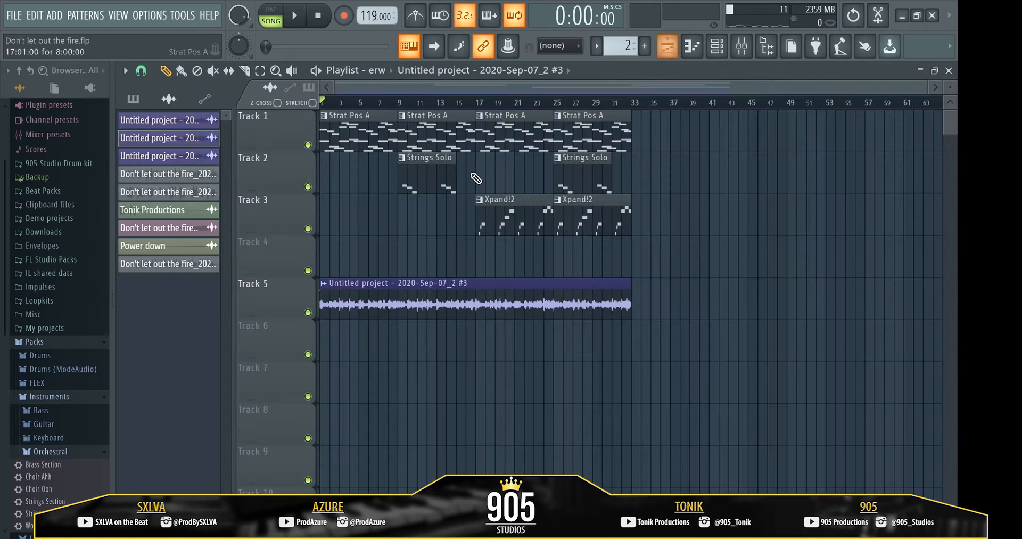
pyautogui.click(667, 46)
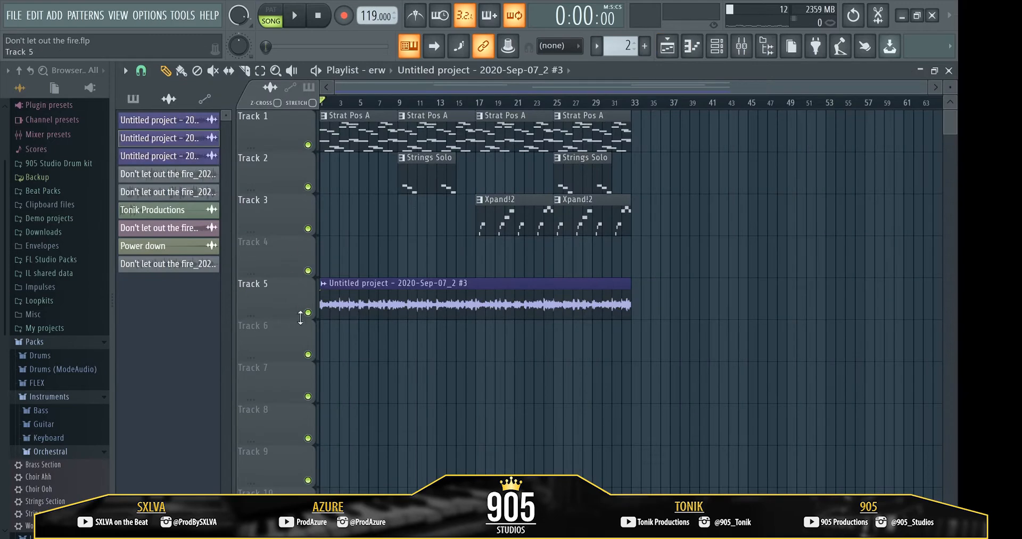
# Step: Solo Track 5, play its audio clip and delete all the pattern clips from Tracks 1 to 3
pyautogui.rightClick(308, 312)
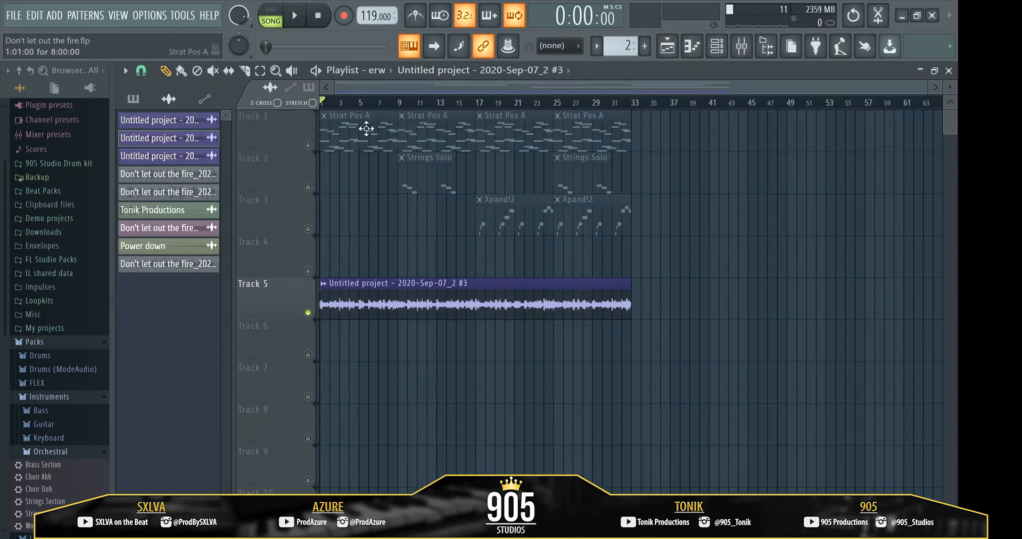
pyautogui.press('space')
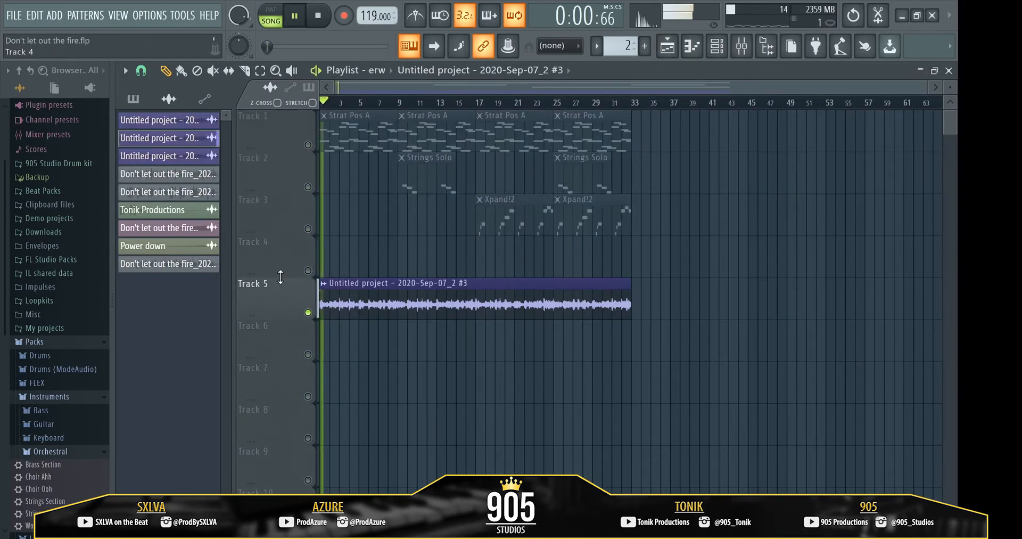
pyautogui.scroll(2, 281, 277)
pyautogui.scroll(-1, 282, 277)
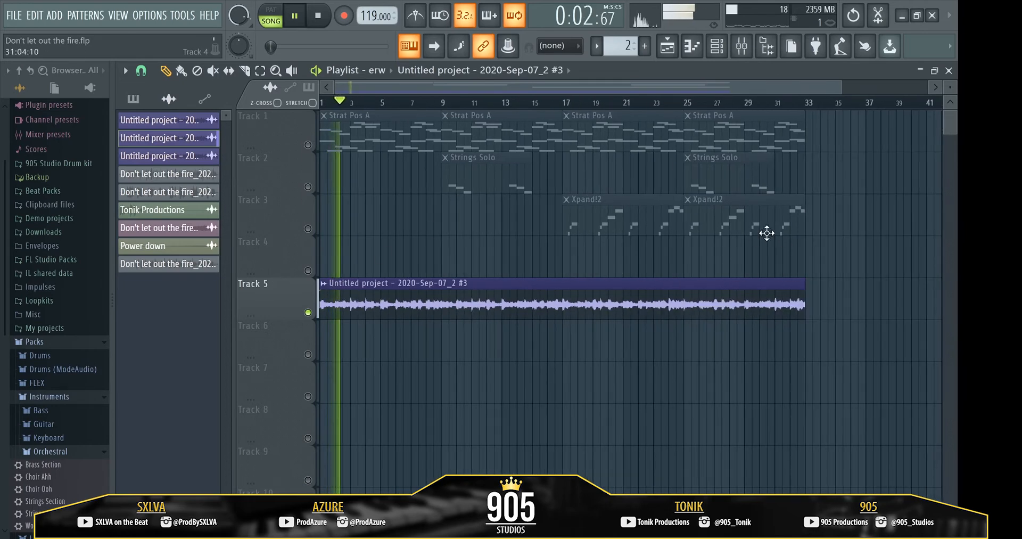
pyautogui.rightClick(808, 211)
pyautogui.rightClick(452, 184)
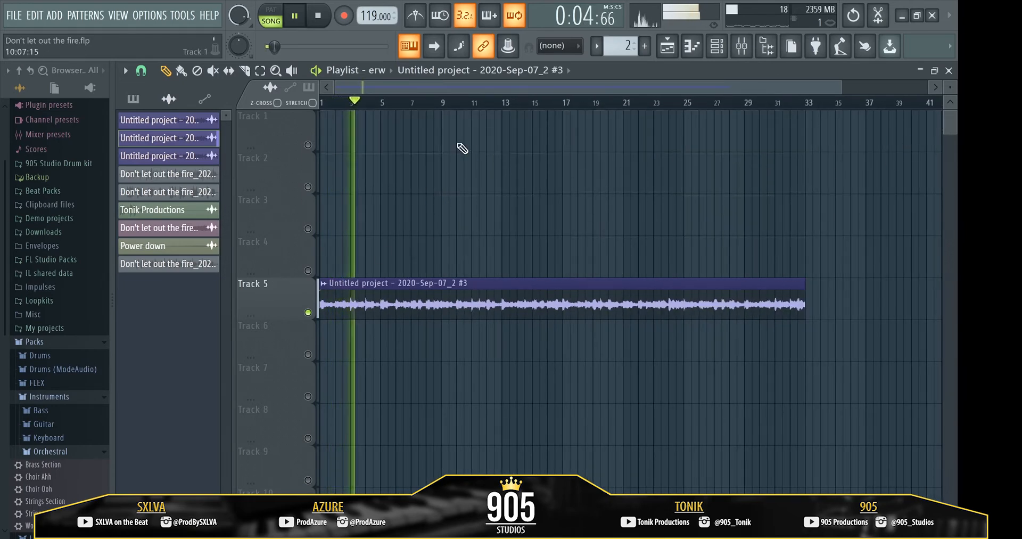
pyautogui.press('space')
# Step: Lower the time-stretching pitch of the Track 5 audio clip and play it back
pyautogui.doubleClick(346, 290)
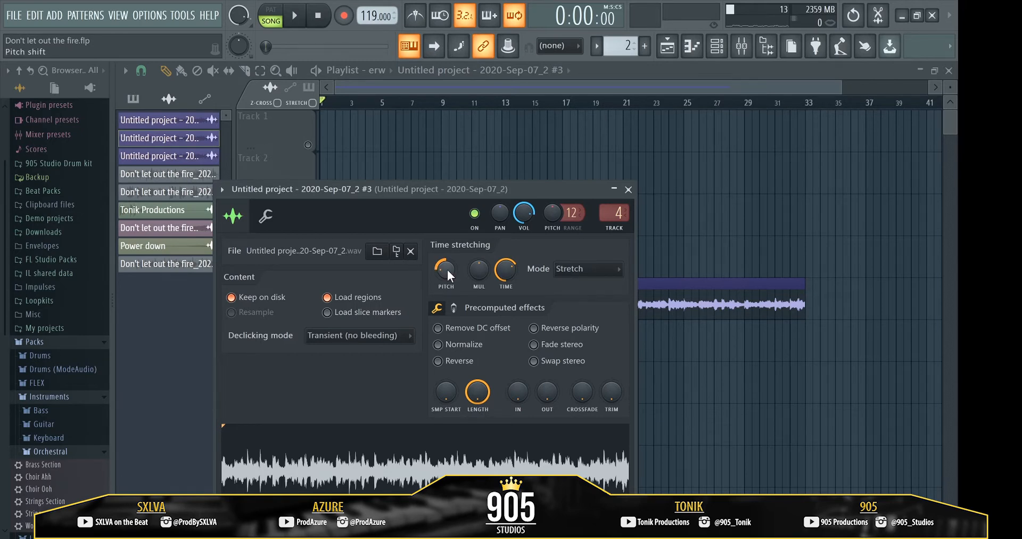
pyautogui.press('space')
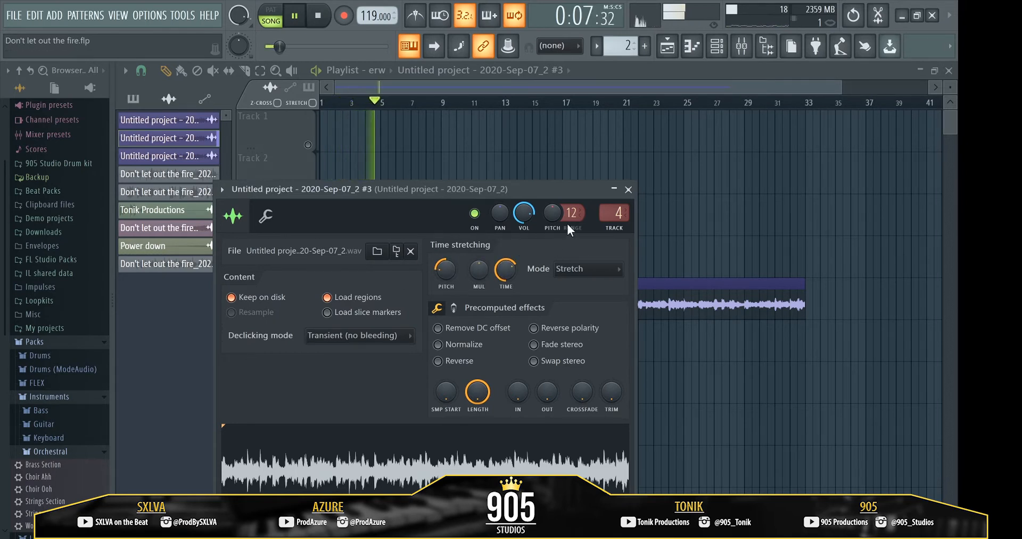
pyautogui.click(628, 189)
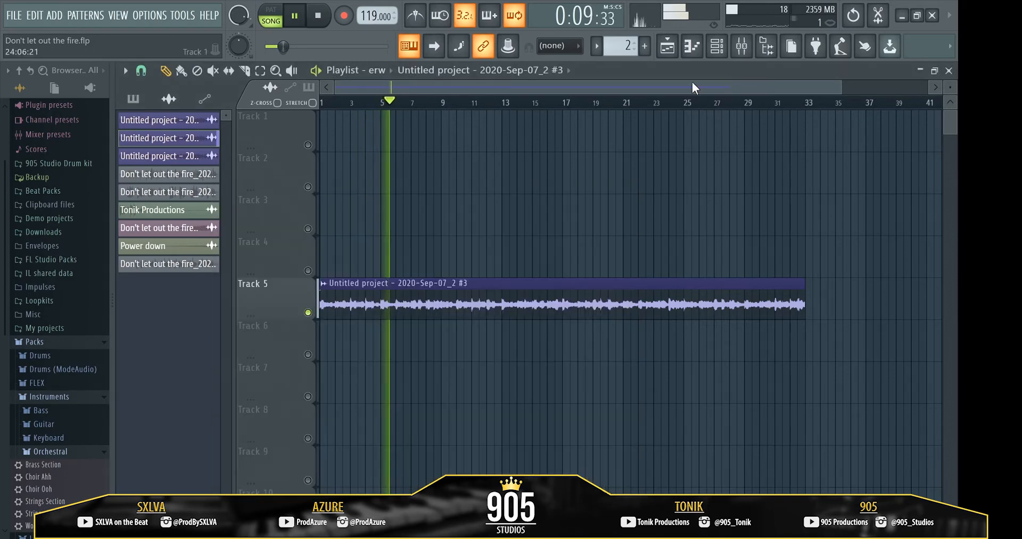
# Step: Leave only HalfTime active in the effect chain of mixer insert 4 and review its settings
pyautogui.click(741, 47)
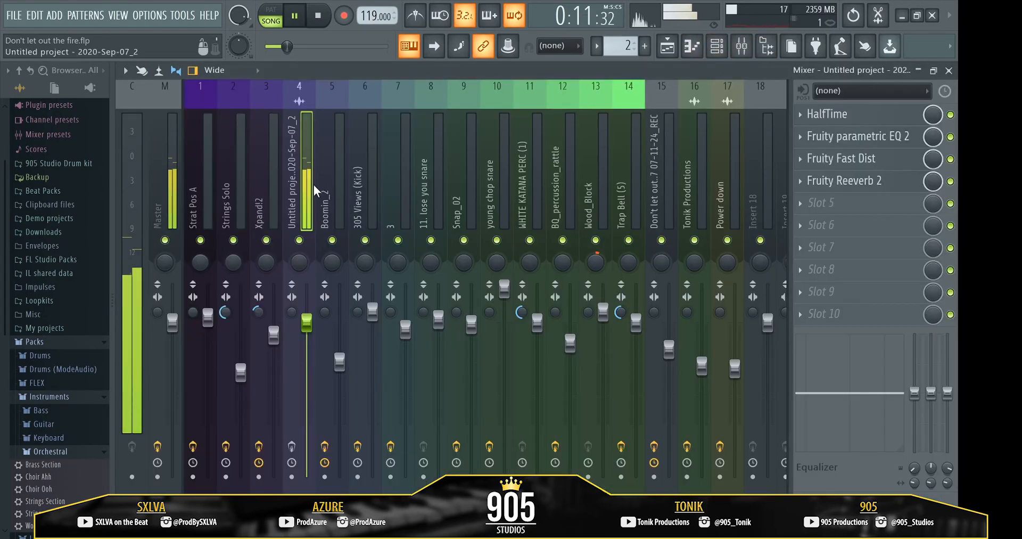
pyautogui.press('space')
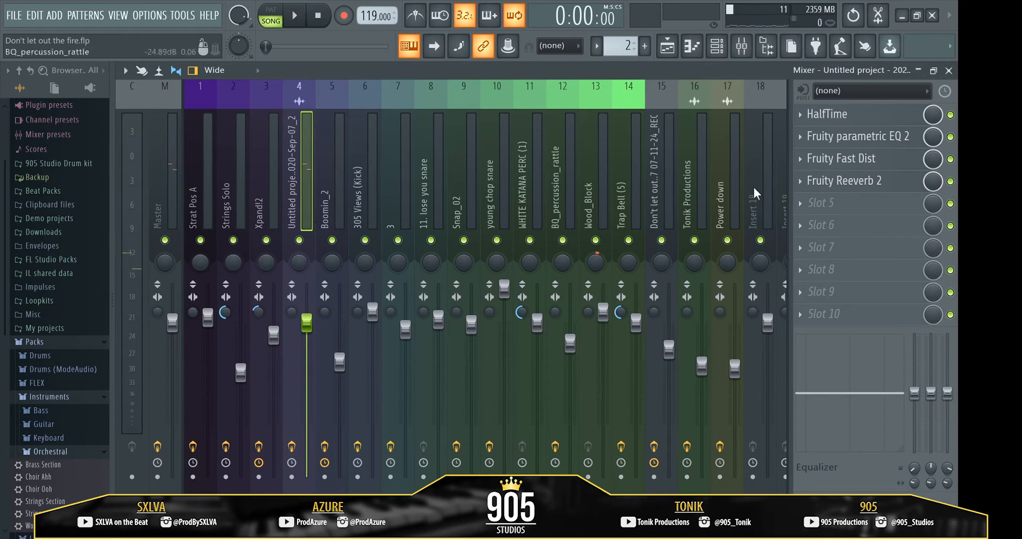
pyautogui.rightClick(951, 118)
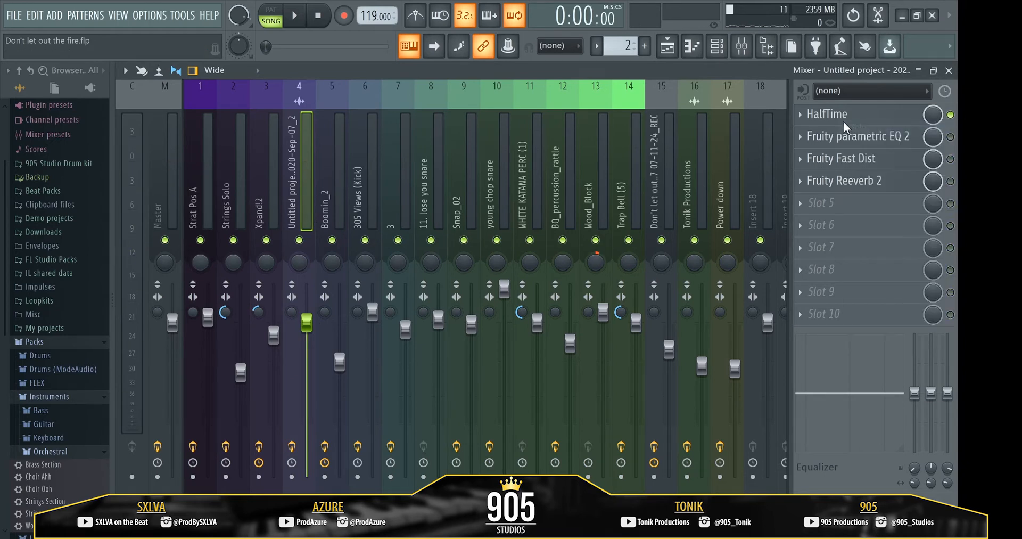
pyautogui.click(944, 128)
pyautogui.click(846, 118)
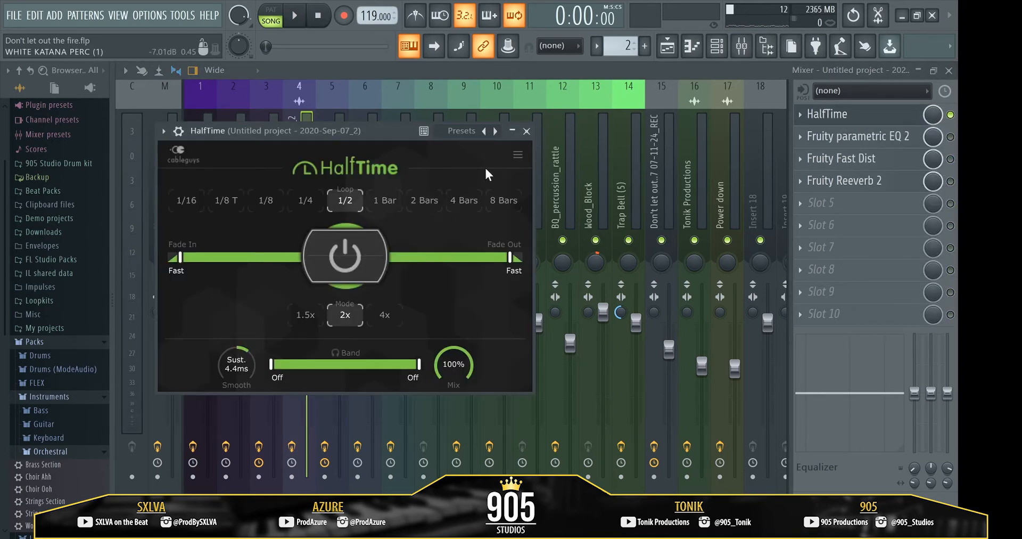
pyautogui.click(527, 132)
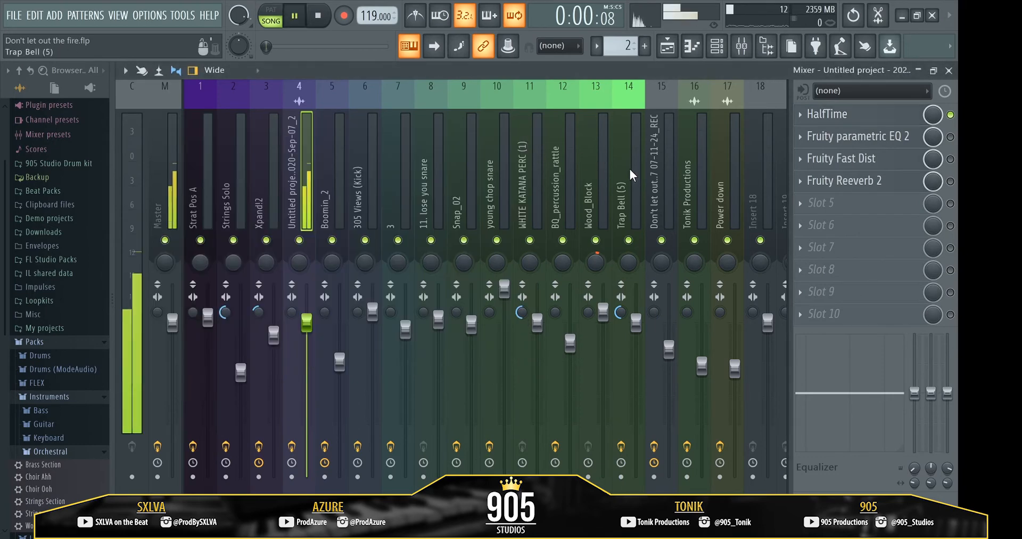
# Step: Play the Track 5 audio clip with HalfTime and review its channel settings
pyautogui.click(667, 48)
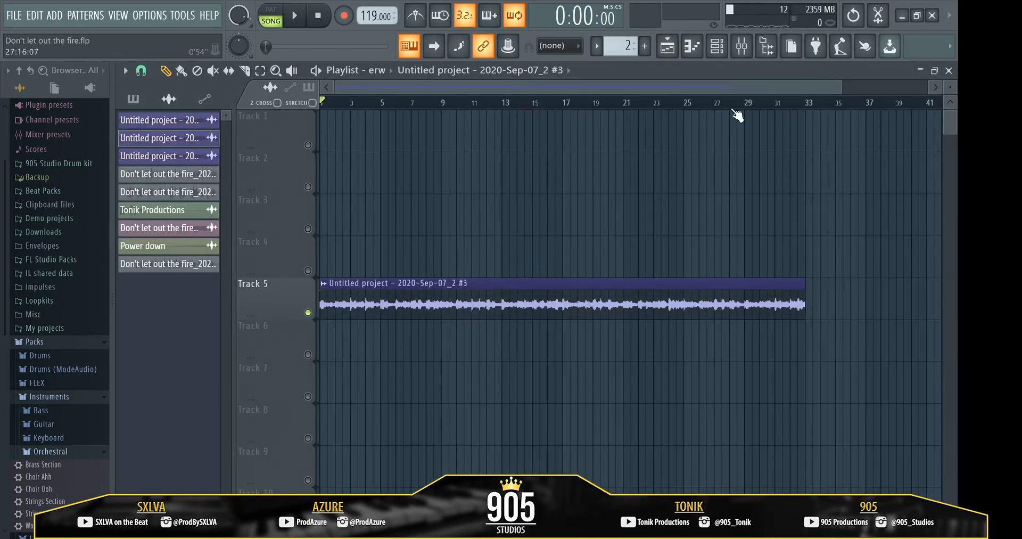
pyautogui.press('space')
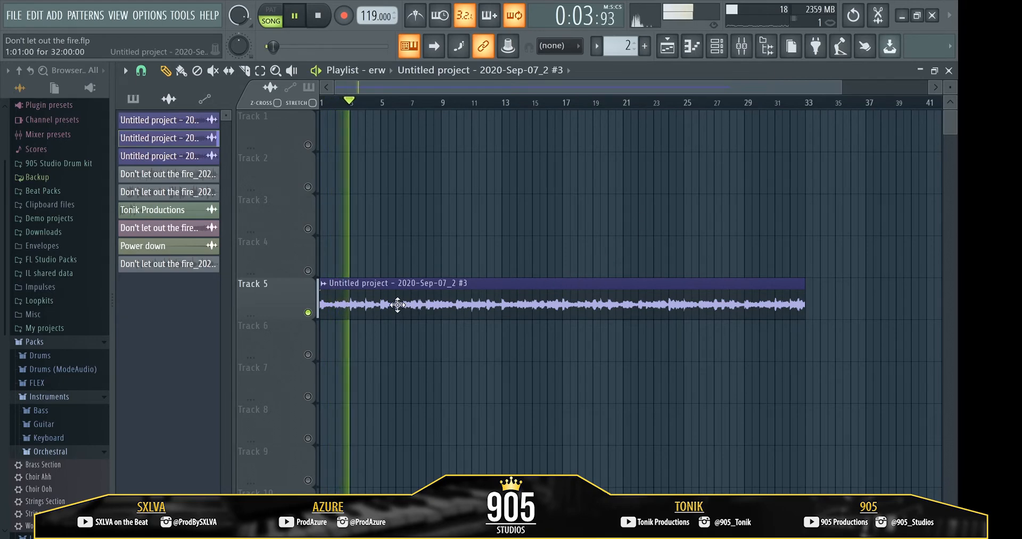
pyautogui.press('space')
pyautogui.doubleClick(398, 304)
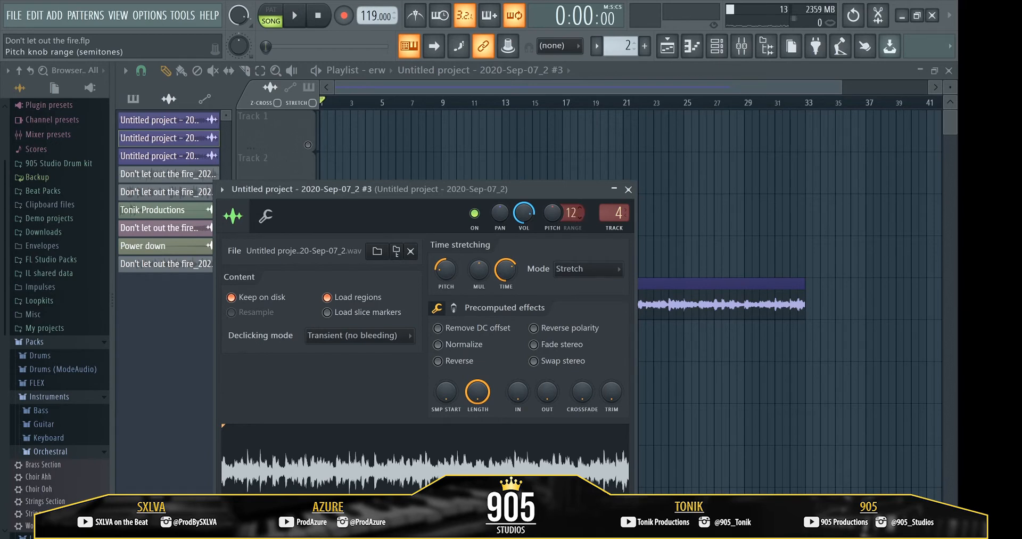
pyautogui.press('space')
pyautogui.click(628, 189)
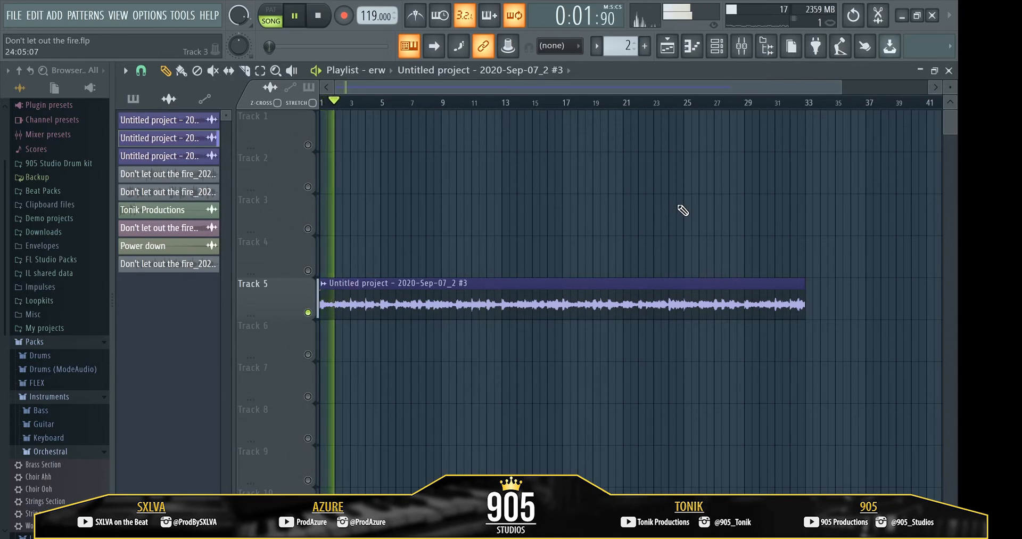
# Step: Enable Fruity parametric EQ 2 on insert 4 and review its low-cut curve while playing the clip
pyautogui.click(741, 46)
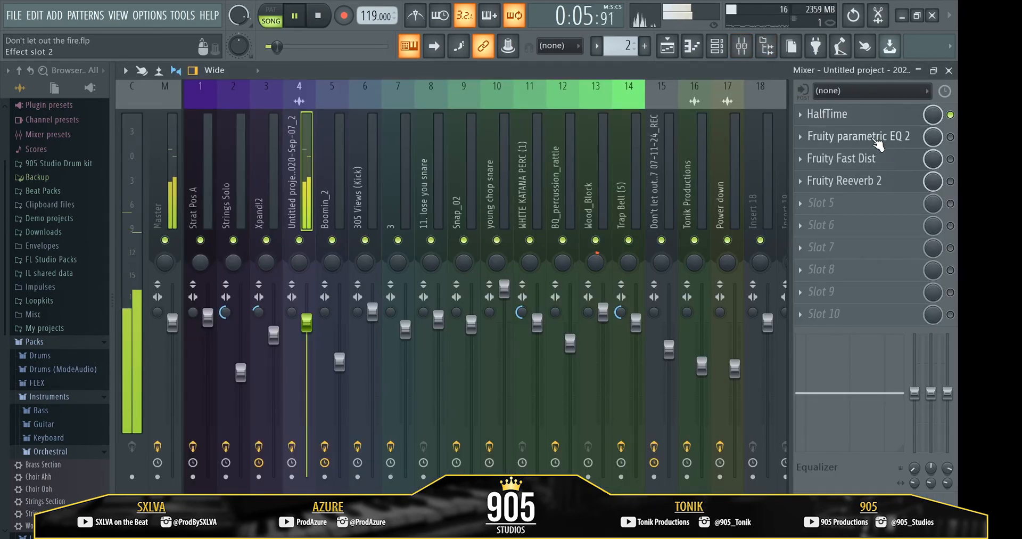
pyautogui.click(874, 139)
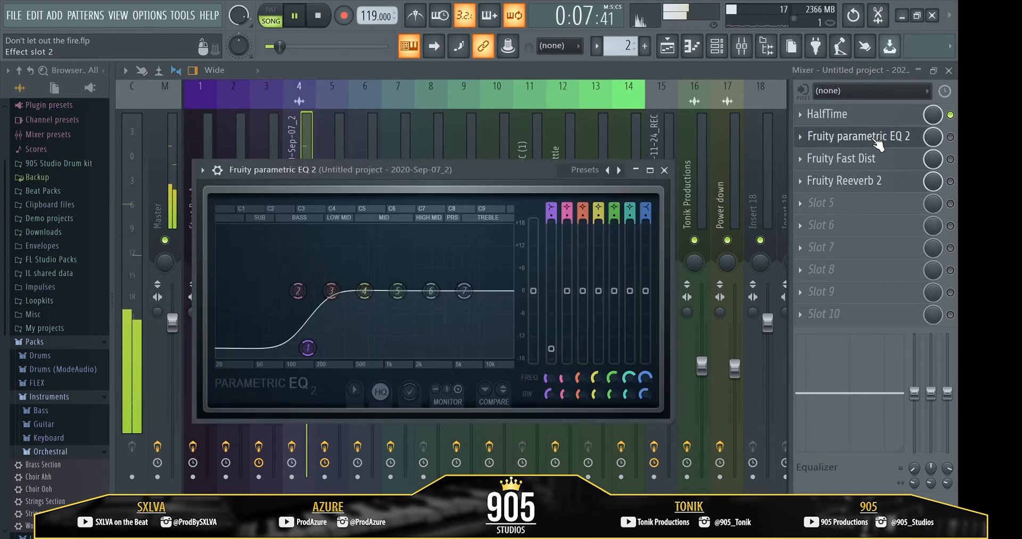
pyautogui.press('space')
pyautogui.click(951, 136)
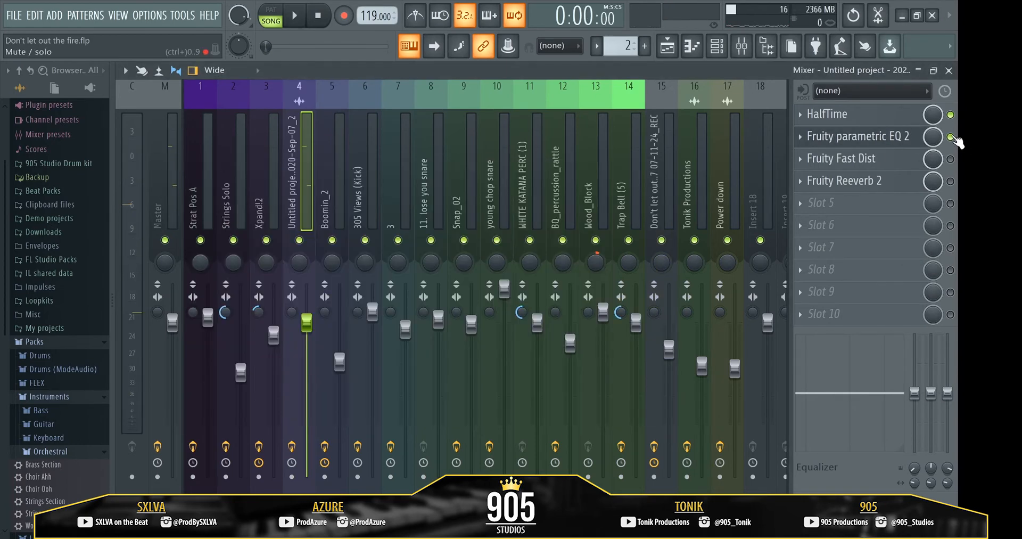
pyautogui.click(894, 137)
pyautogui.press('space')
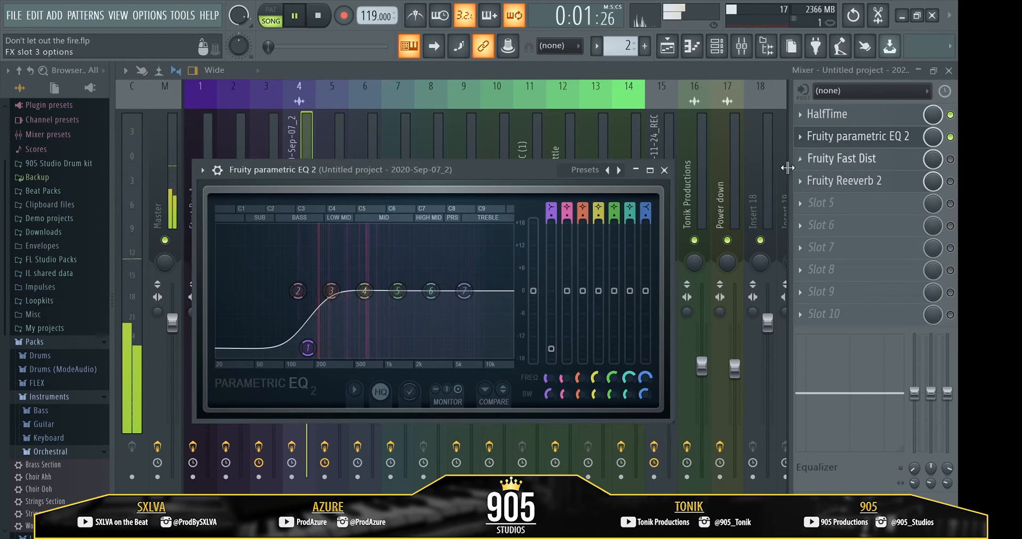
pyautogui.click(664, 170)
pyautogui.press('space')
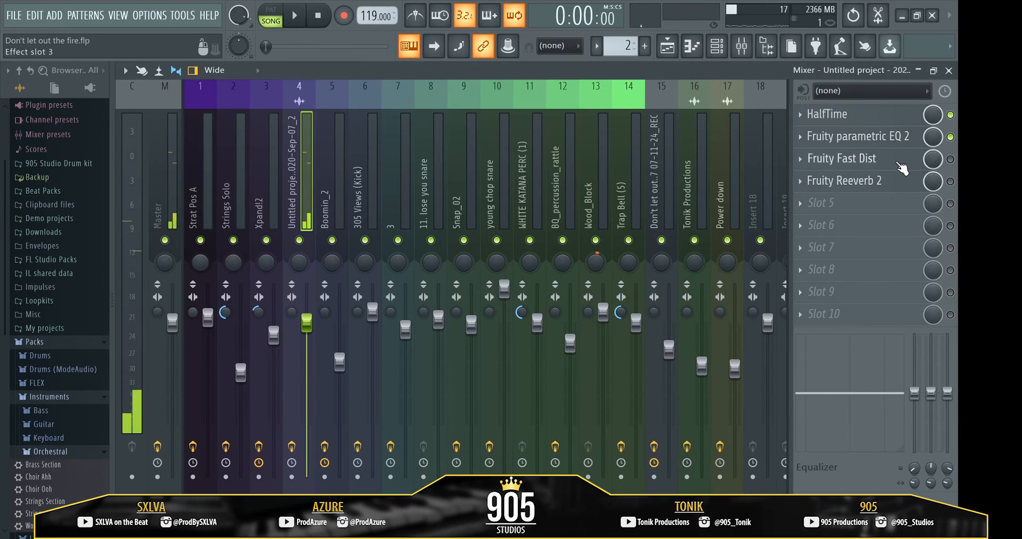
# Step: Enable Fruity Fast Dist on insert 4
pyautogui.click(957, 159)
pyautogui.click(950, 160)
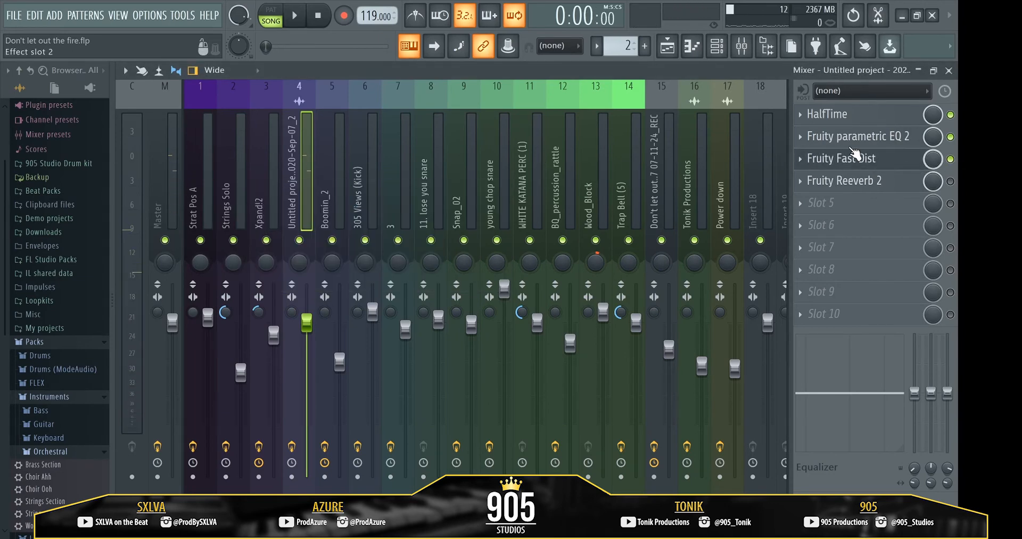
# Step: Play the clip and audition Fruity Fast Dist on insert 4 with its mix raised to 88%, restoring the original setting before closing it
pyautogui.click(852, 142)
pyautogui.click(851, 142)
pyautogui.click(845, 157)
pyautogui.press('space')
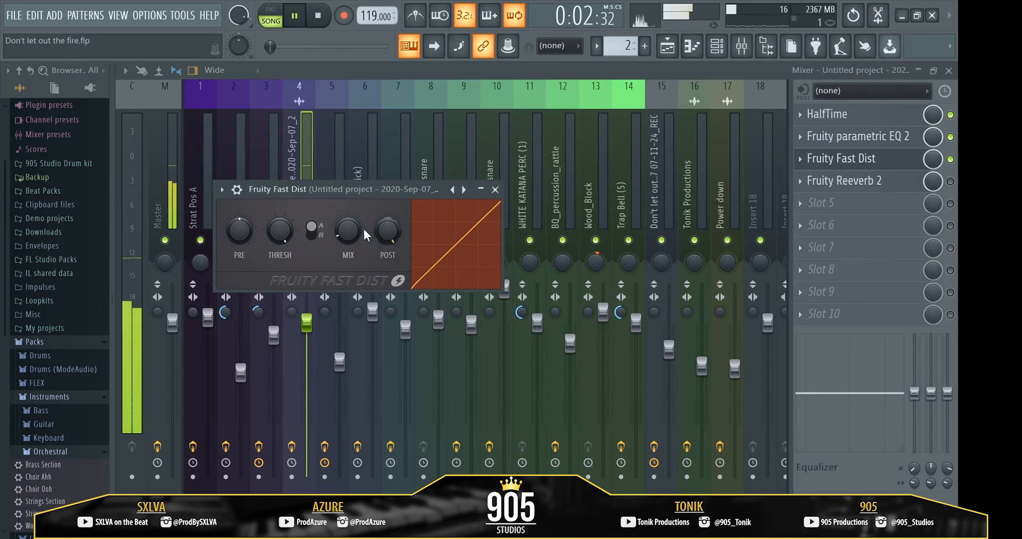
pyautogui.moveTo(359, 229); pyautogui.dragTo(360, 176)
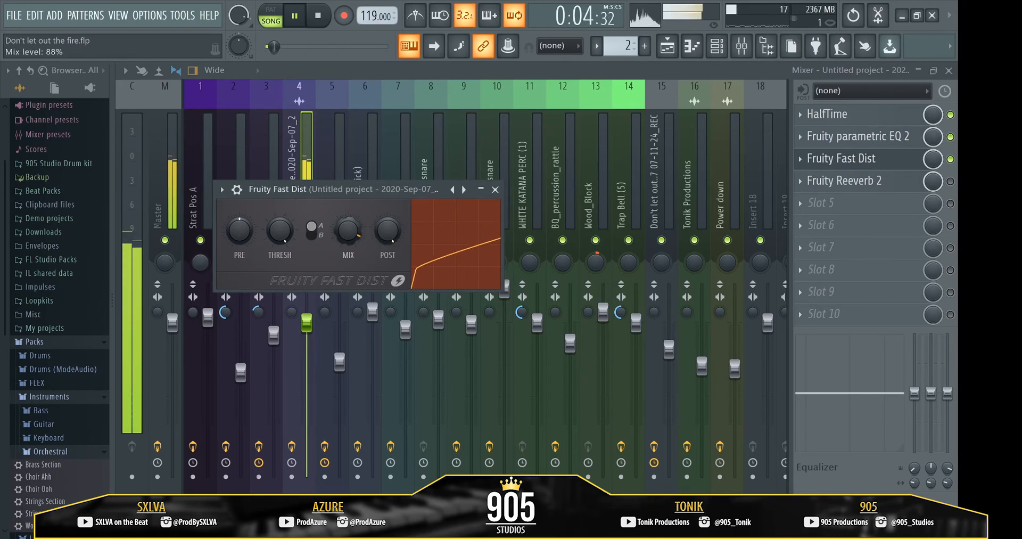
pyautogui.moveTo(360, 234); pyautogui.dragTo(361, 277)
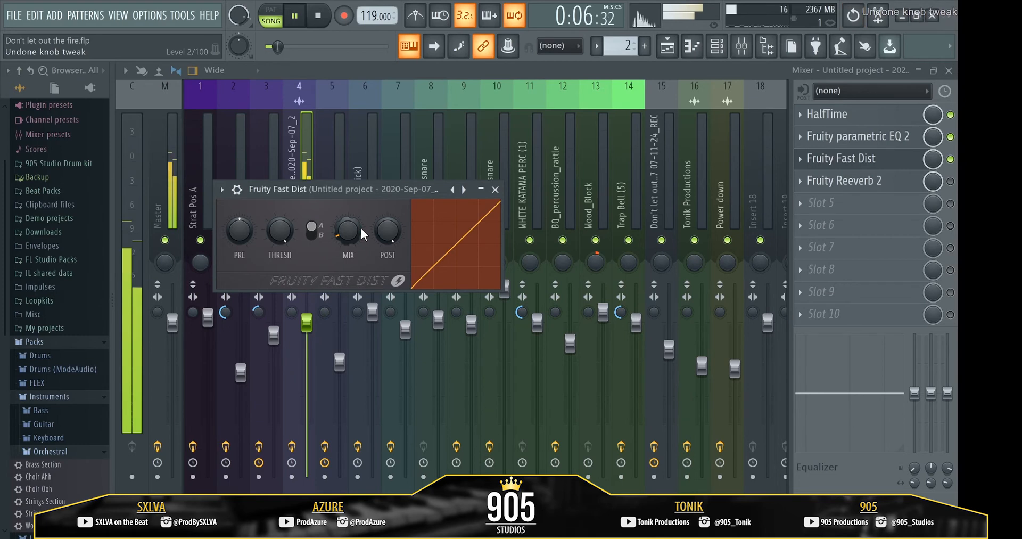
pyautogui.click(495, 189)
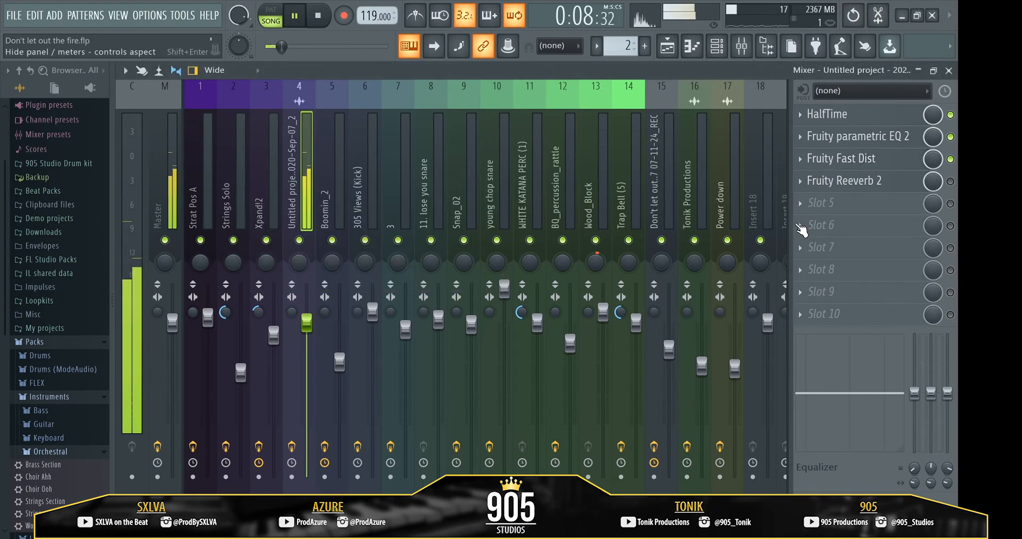
# Step: Enable Fruity Reeverb 2 and the remaining effect slots on insert 4 and listen to the Track 5 clip in the playlist
pyautogui.press('space')
pyautogui.press('space')
pyautogui.moveTo(950, 204); pyautogui.dragTo(954, 311)
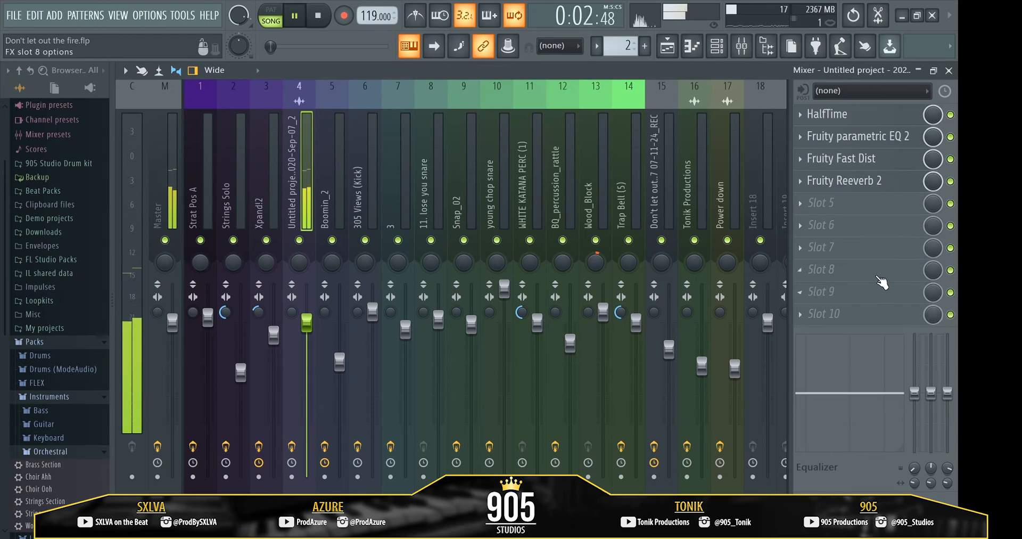
pyautogui.click(666, 46)
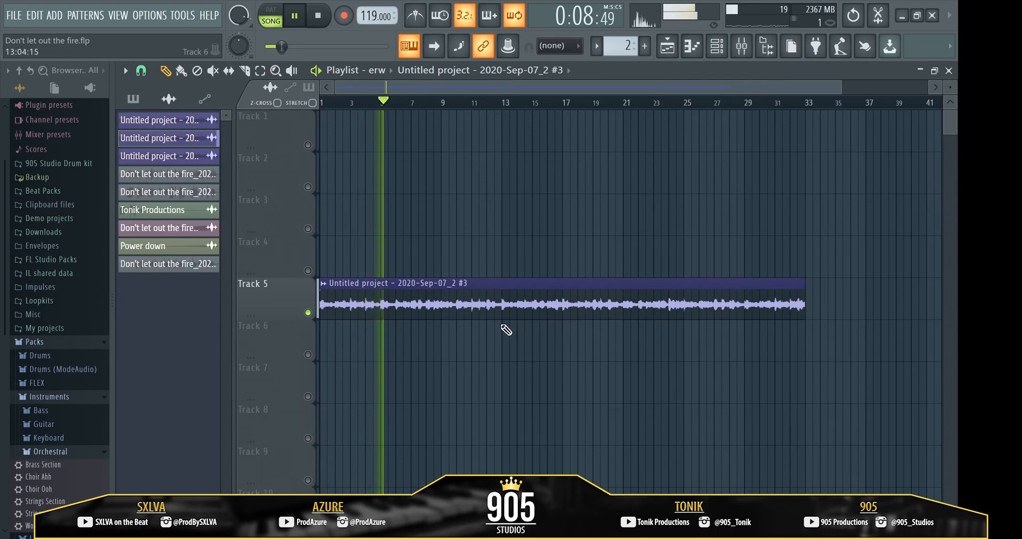
pyautogui.press('space')
# Step: Unsolo Track 5 so all playlist tracks are active and switch from the erw arrangement to the one named Arrangement
pyautogui.press('F9')
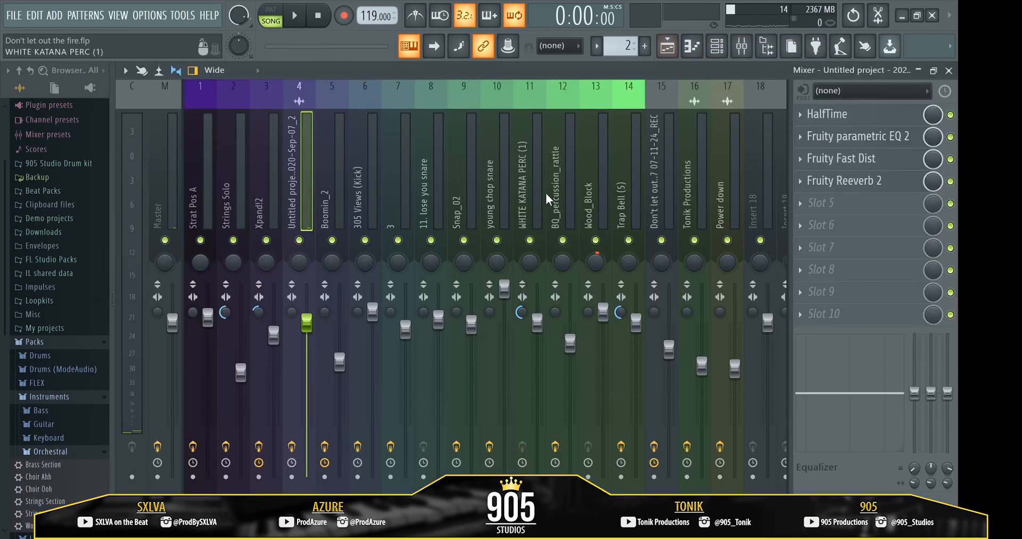
pyautogui.click(676, 47)
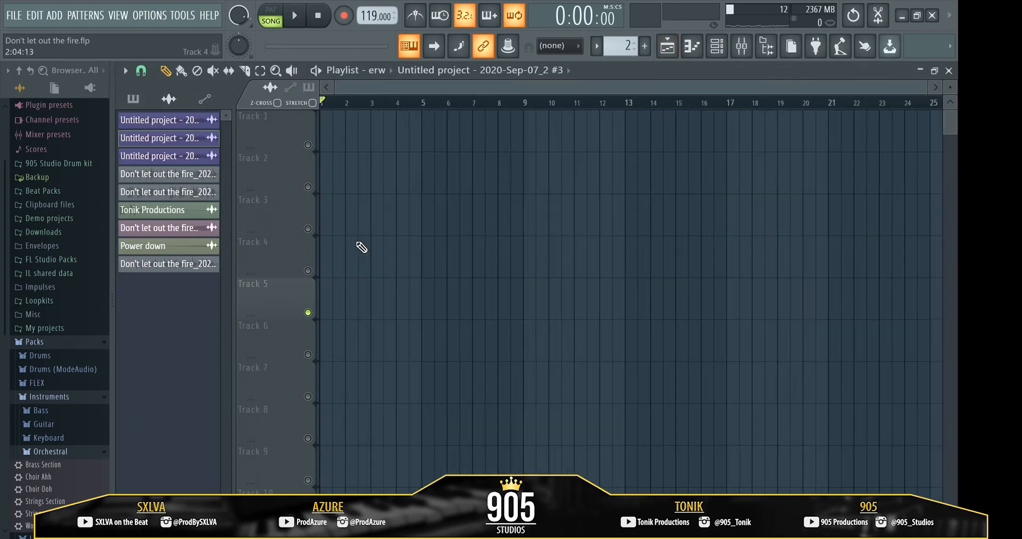
pyautogui.rightClick(306, 143)
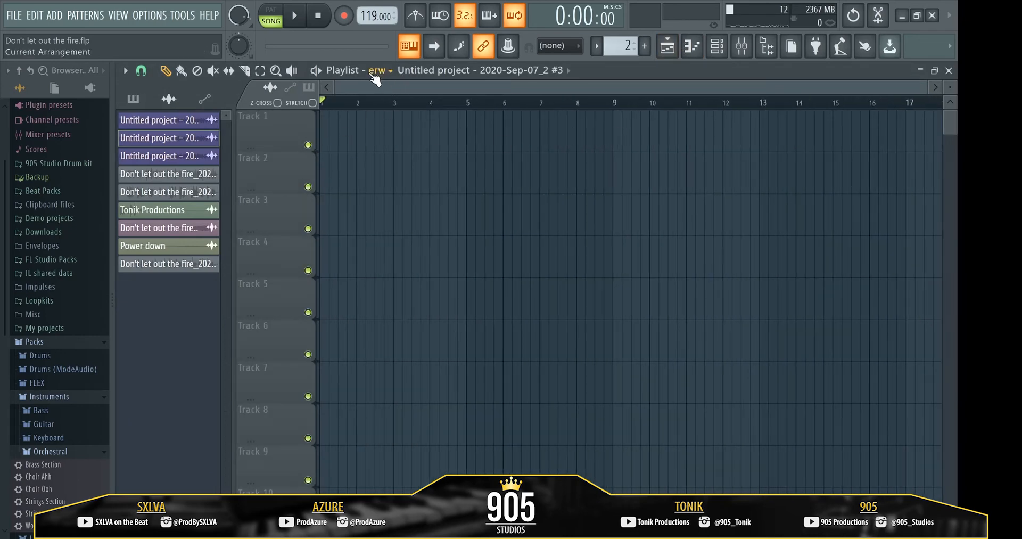
pyautogui.click(378, 71)
pyautogui.click(382, 91)
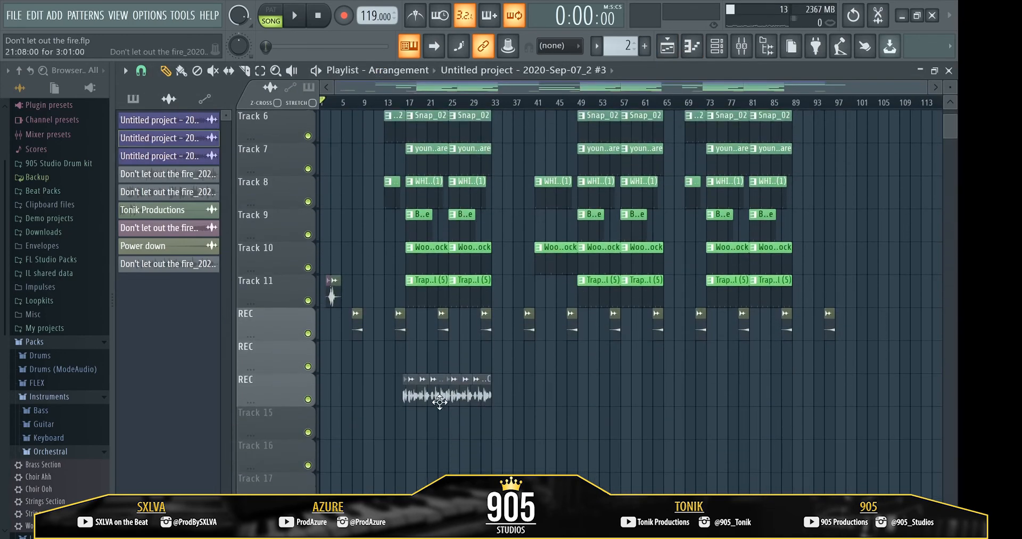
pyautogui.scroll(5, 479, 349)
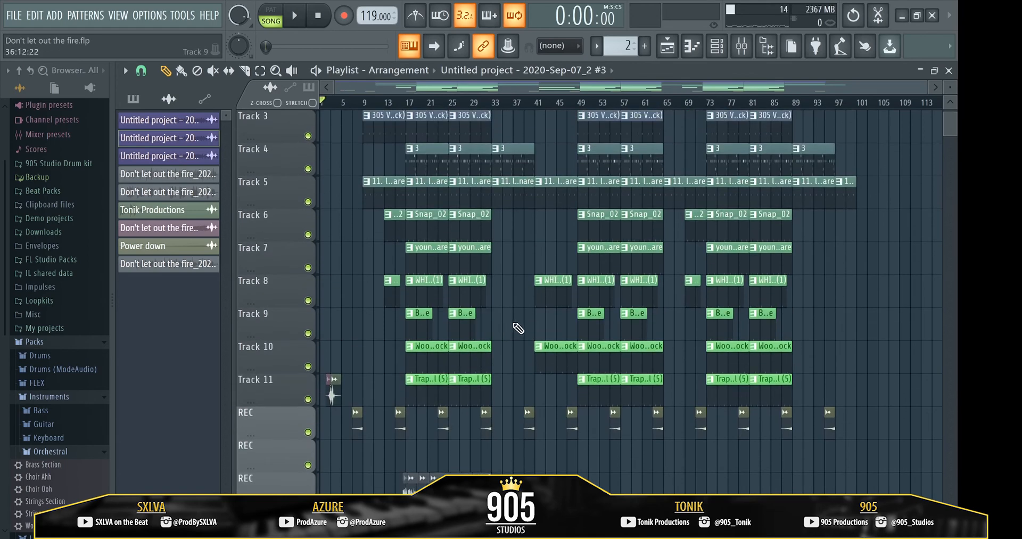
# Step: Review the vocal recording's effect chain on mixer insert 15 and inspect Waves Tune Real-Time before returning to the playlist
pyautogui.click(741, 46)
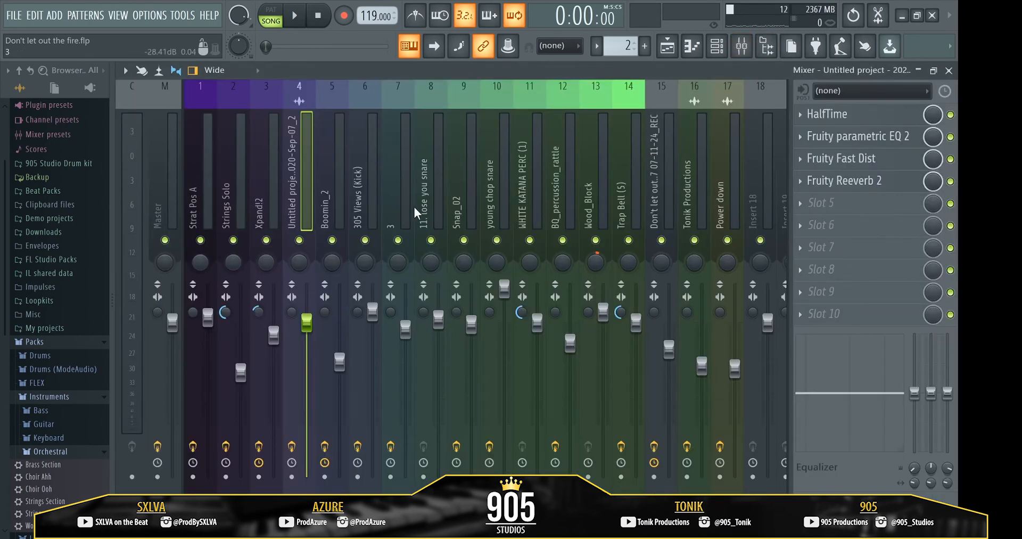
pyautogui.click(663, 211)
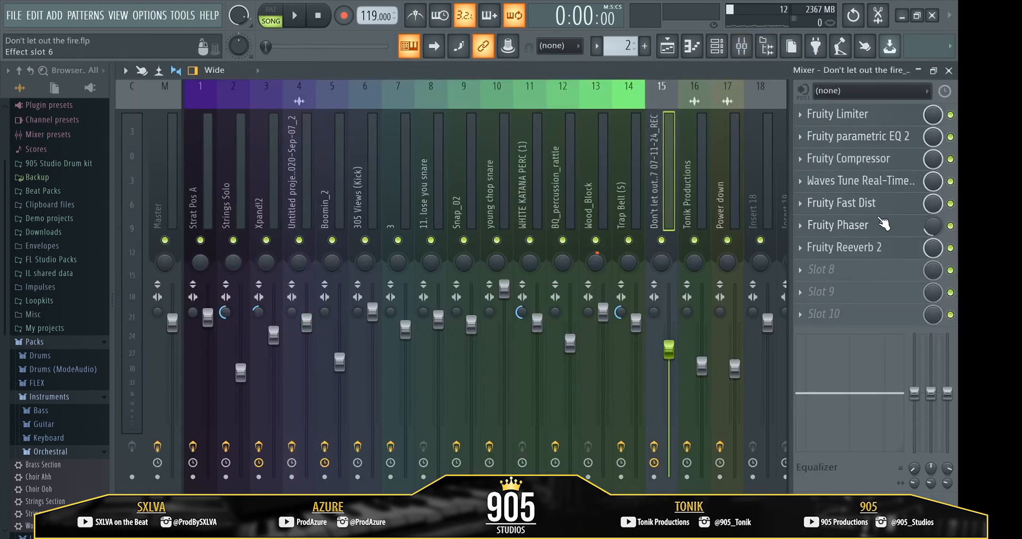
pyautogui.click(872, 182)
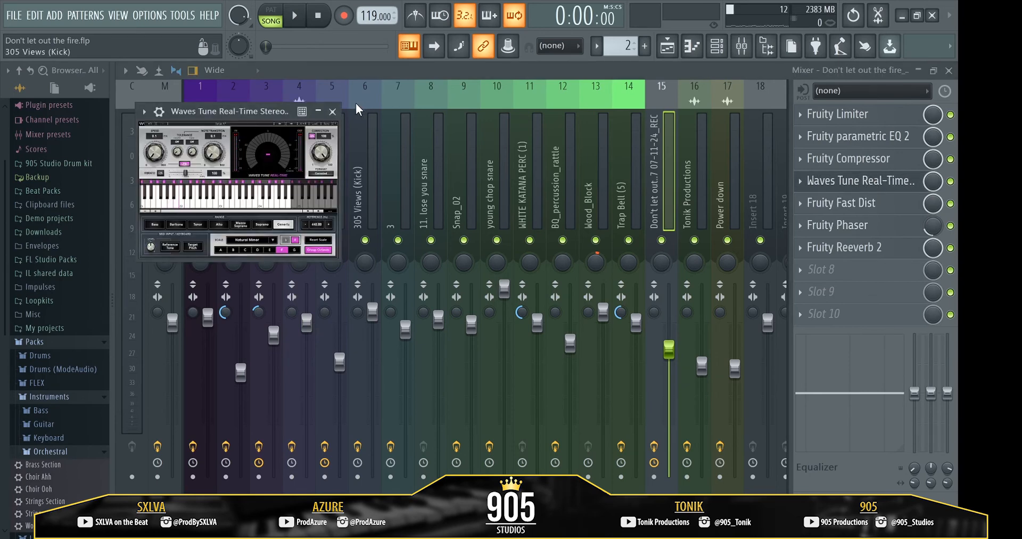
pyautogui.click(332, 110)
pyautogui.press('F5')
# Step: Play the full arrangement from the start and shrink the playlist track height to view all tracks together
pyautogui.scroll(-5, 527, 372)
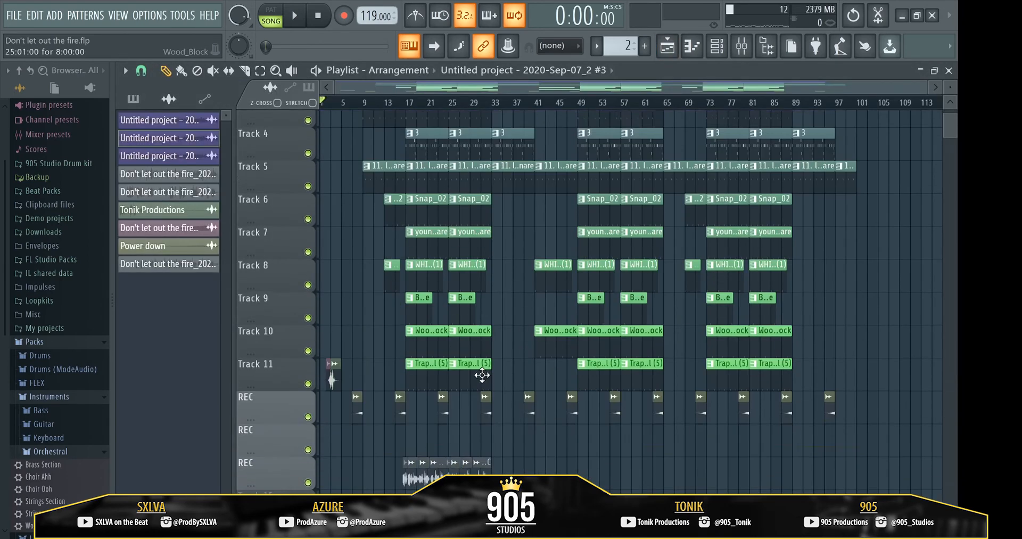
pyautogui.scroll(5, 527, 420)
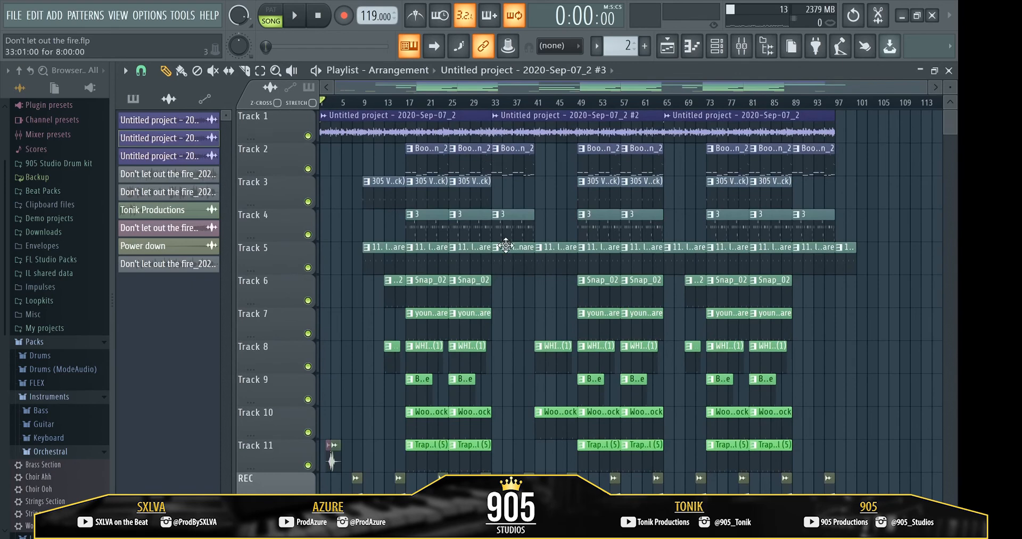
pyautogui.scroll(-1, 520, 272)
pyautogui.scroll(1, 540, 287)
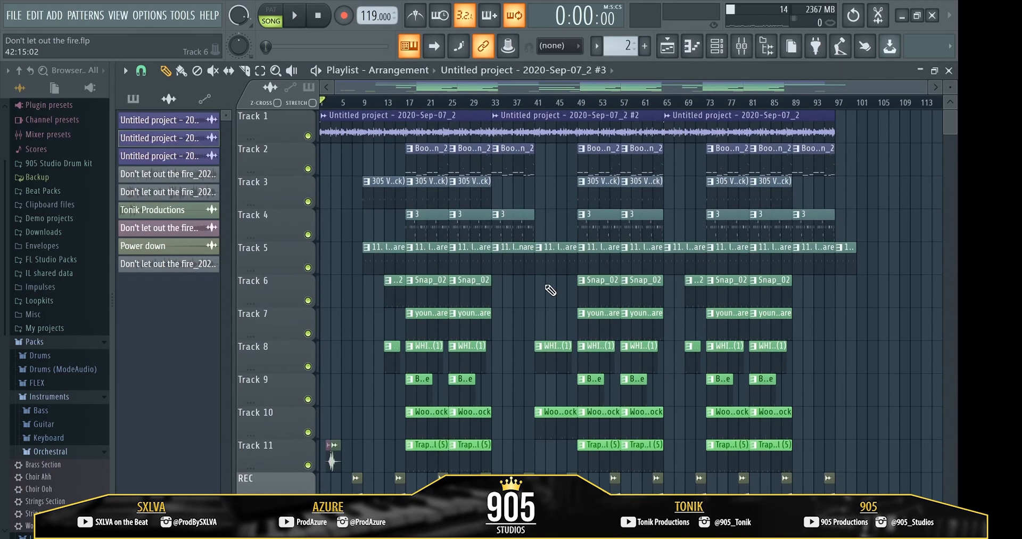
pyautogui.press('space')
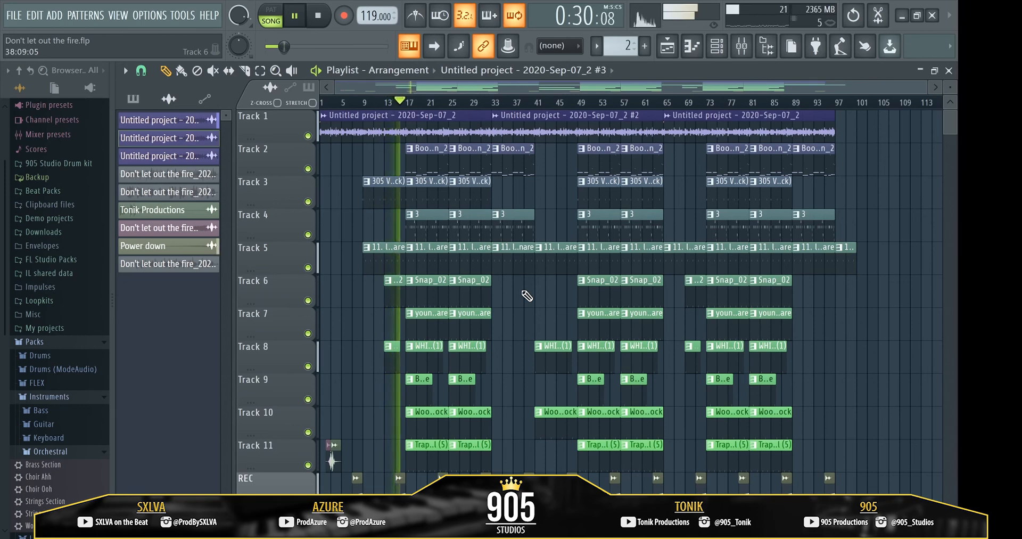
pyautogui.scroll(-3, 527, 298)
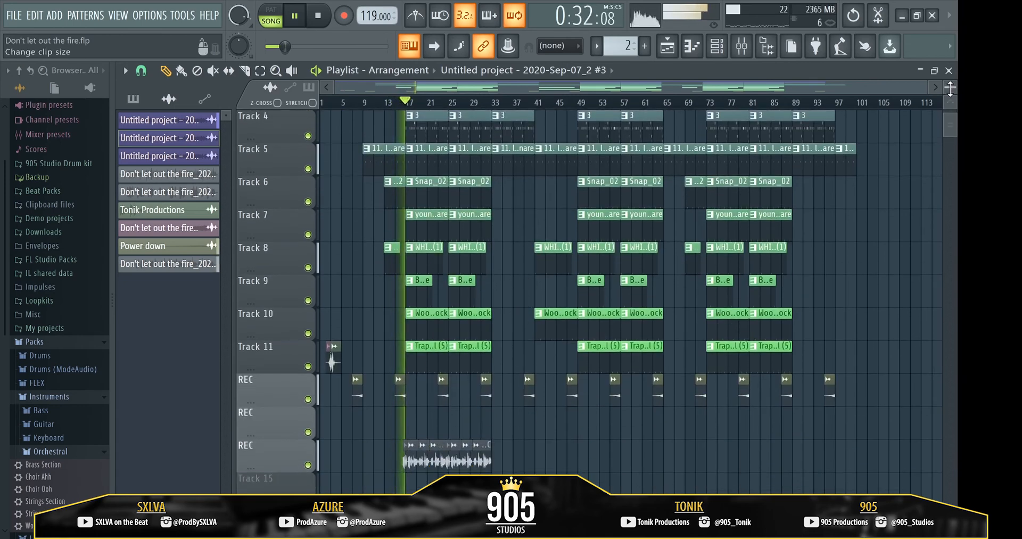
pyautogui.moveTo(950, 87); pyautogui.dragTo(950, 86)
pyautogui.scroll(3, 910, 153)
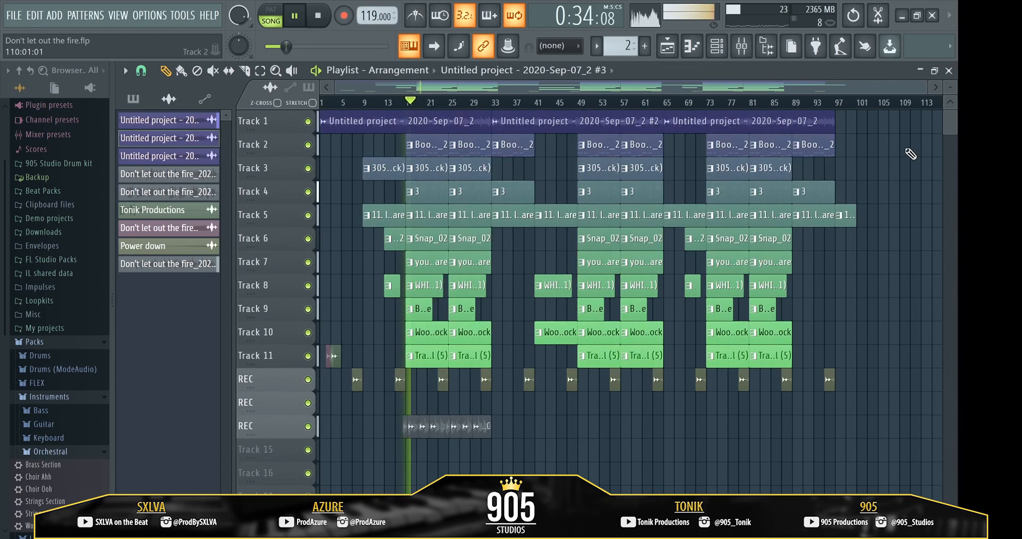